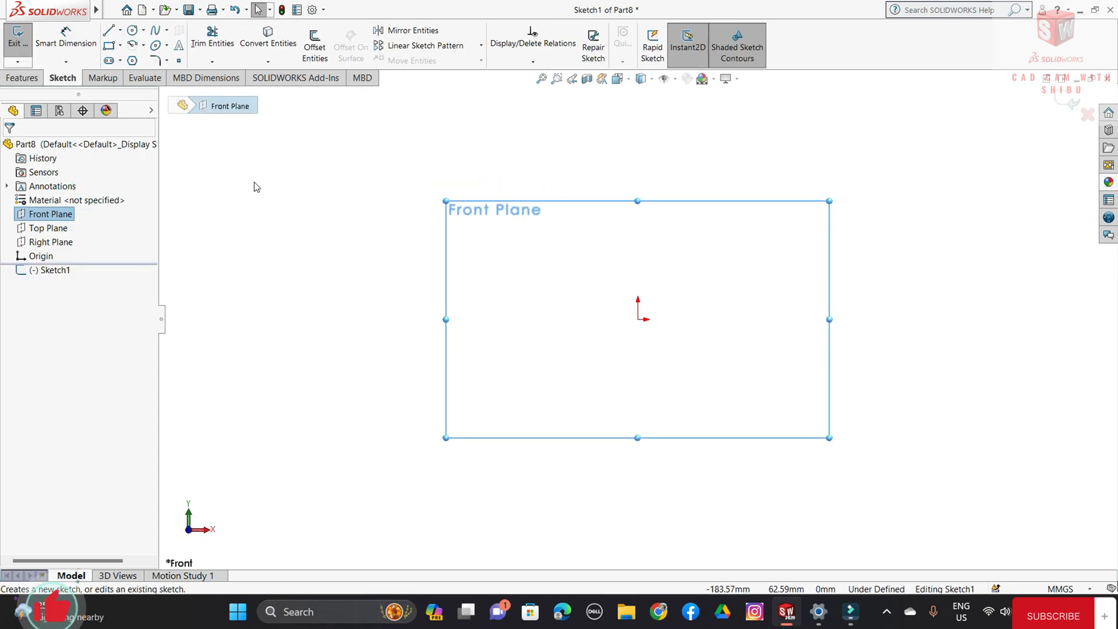
Sketch a closed stepped profile with a horizontal base line about 172 mm long through the origin and a lower step at its right end.
{"action": "left_click", "coordinate": [107, 32]}
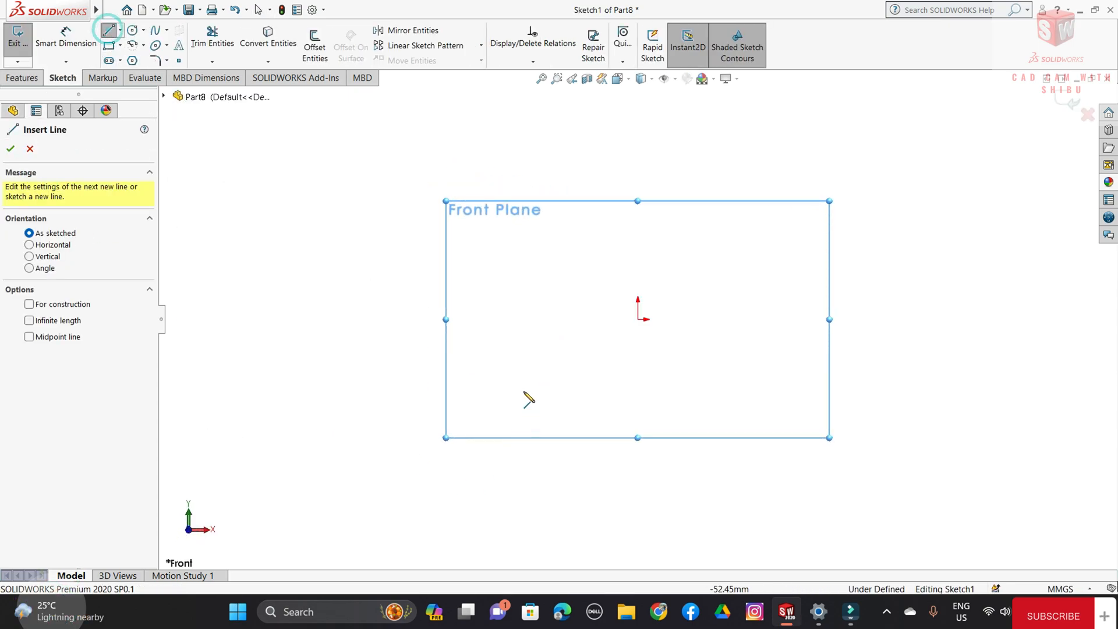
{"action": "left_click", "coordinate": [446, 319]}
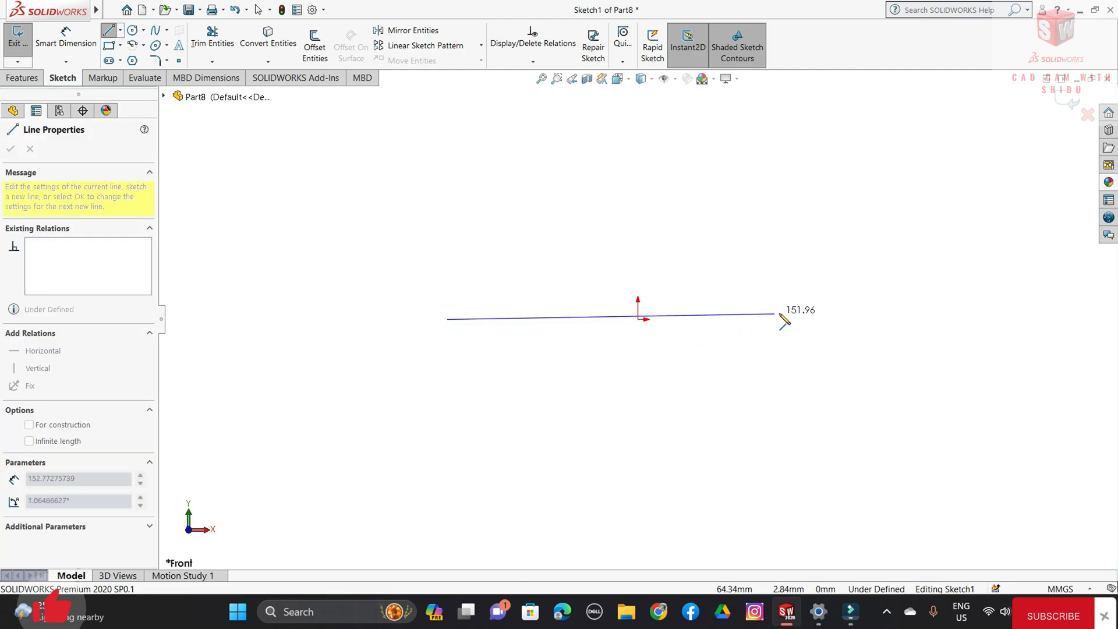
{"action": "left_click", "coordinate": [819, 319]}
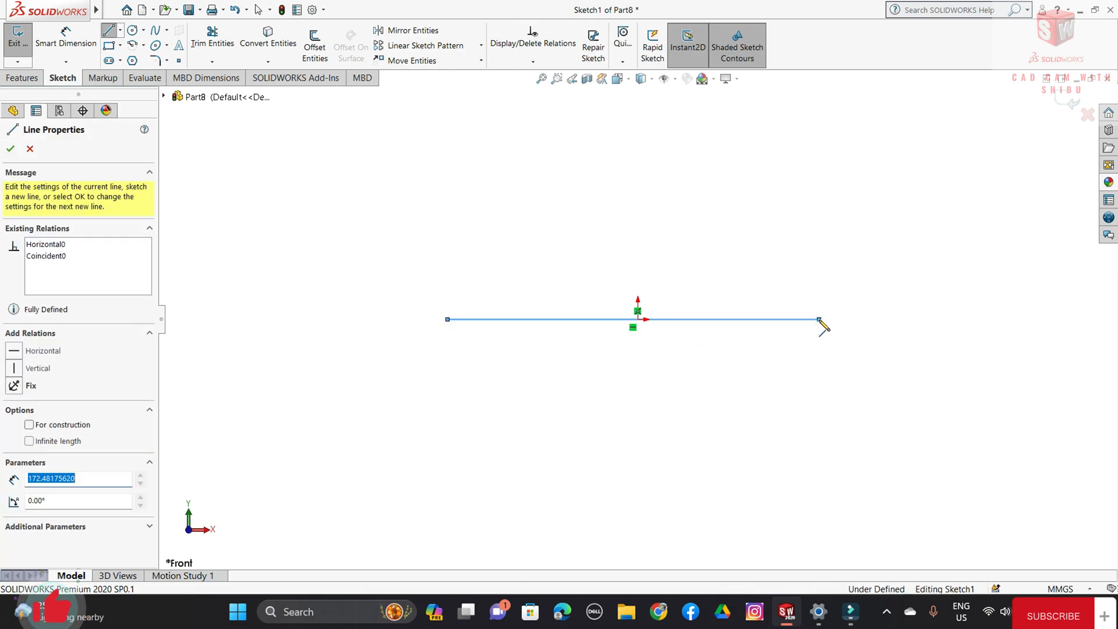
{"action": "left_click", "coordinate": [819, 247]}
{"action": "left_click", "coordinate": [722, 246]}
{"action": "left_click", "coordinate": [721, 185]}
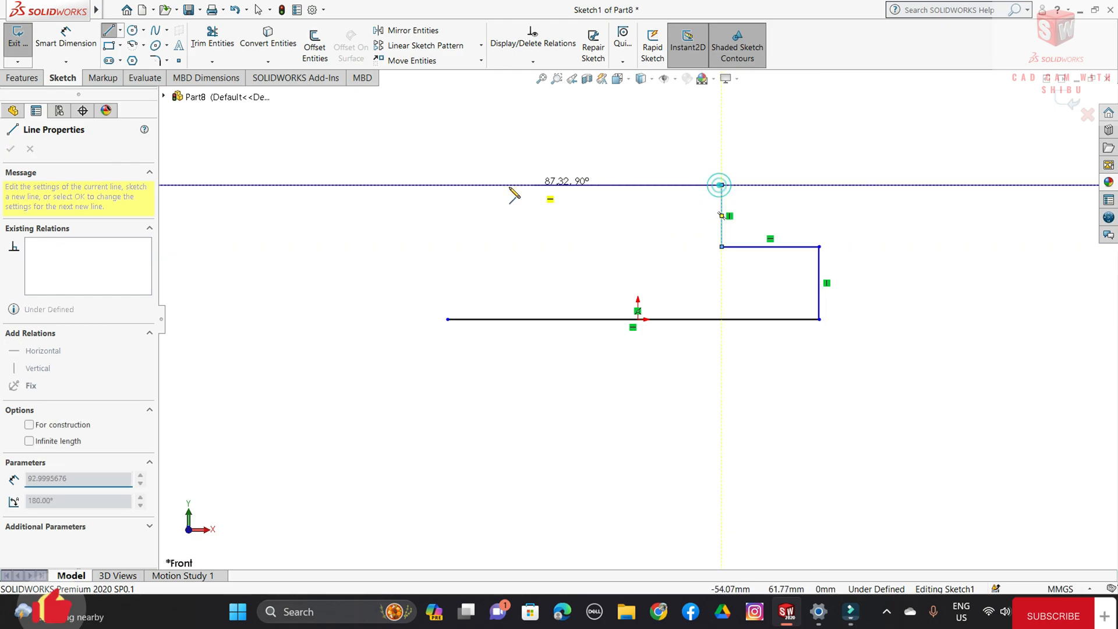
{"action": "left_click", "coordinate": [447, 185]}
{"action": "left_click", "coordinate": [447, 319]}
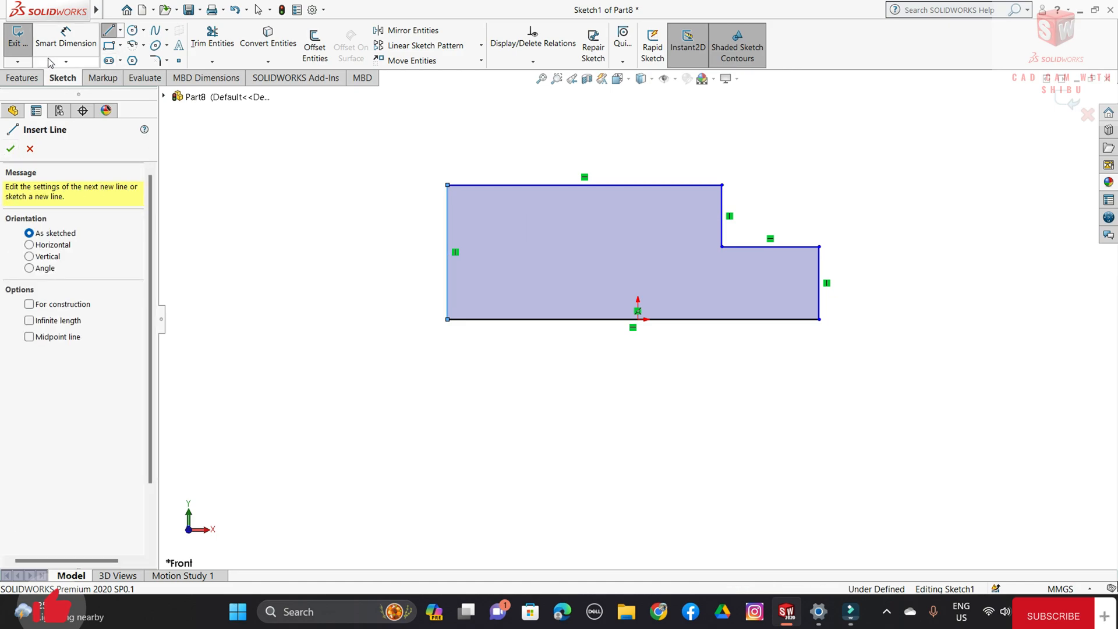
Dimension the profile's right vertical edge at 12 mm and its left vertical edge at 15 mm.
{"action": "left_click", "coordinate": [65, 37]}
{"action": "left_click", "coordinate": [822, 301]}
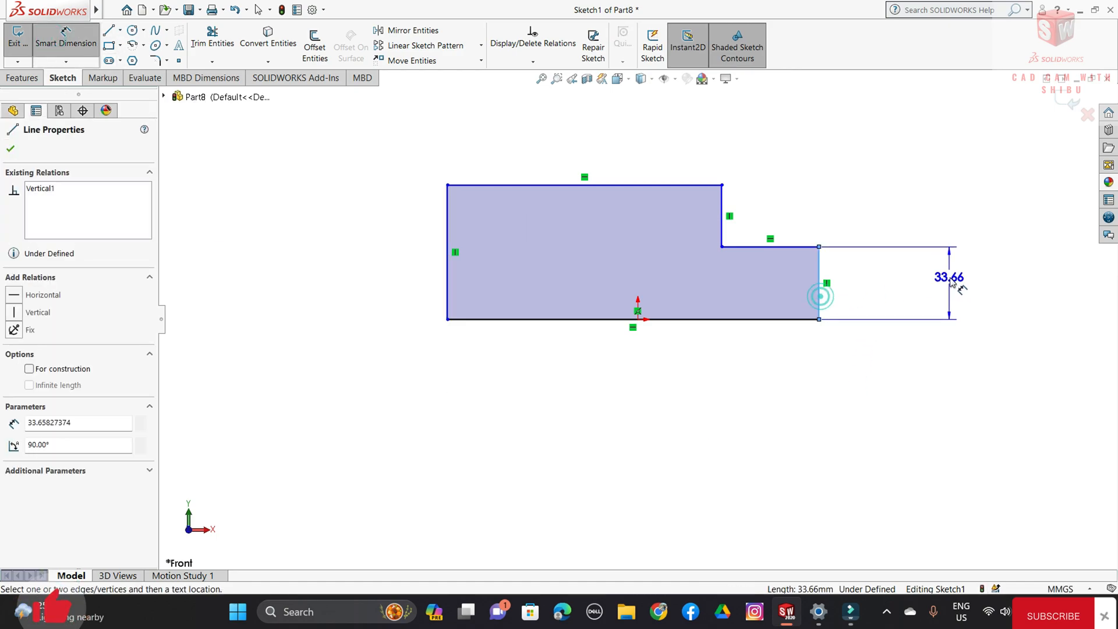
{"action": "left_click", "coordinate": [949, 326]}
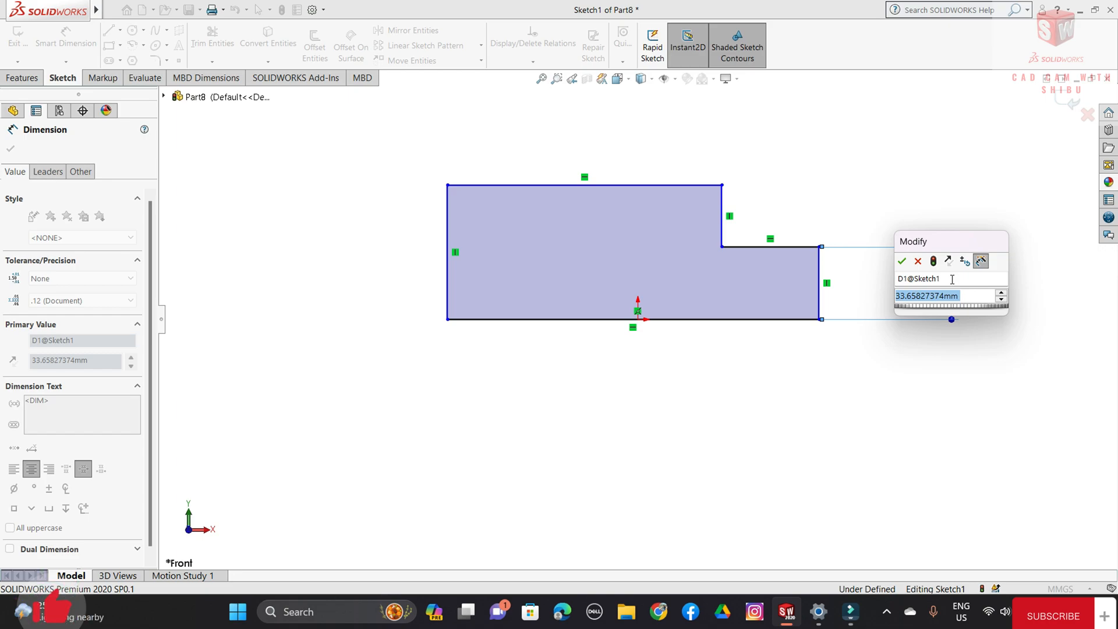
{"action": "type", "text": "12"}
{"action": "key", "text": "Return"}
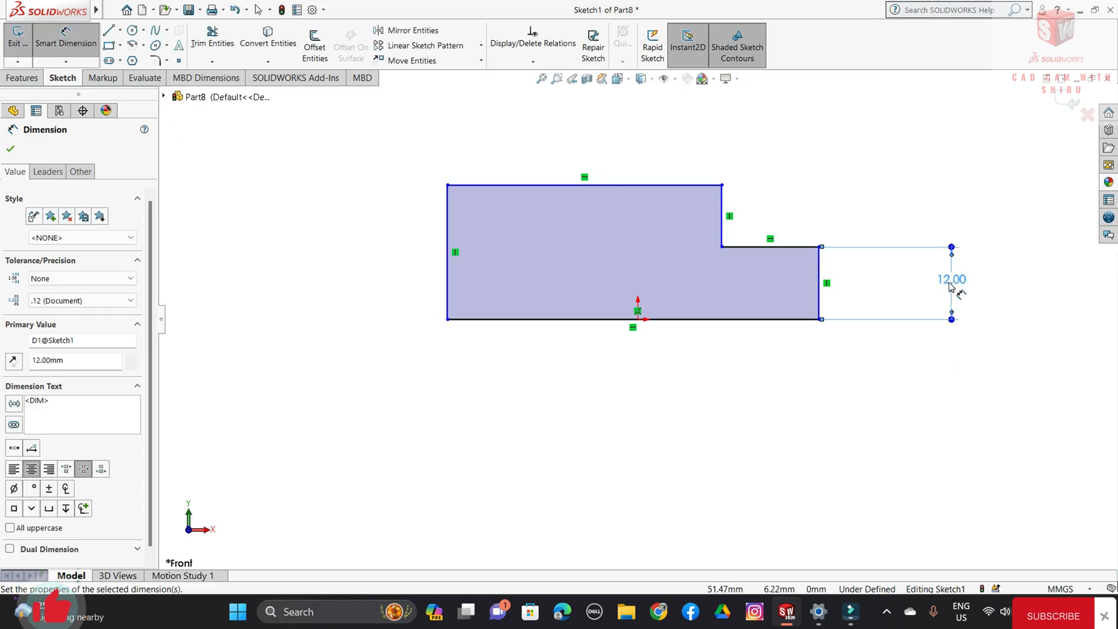
{"action": "left_click", "coordinate": [449, 294]}
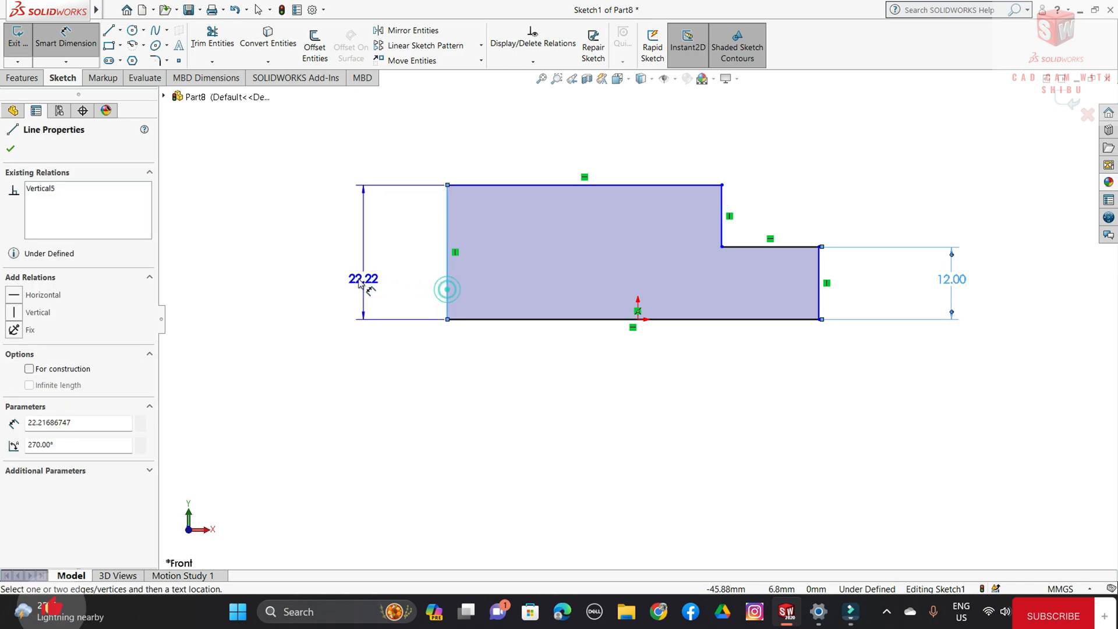
{"action": "left_click", "coordinate": [354, 286]}
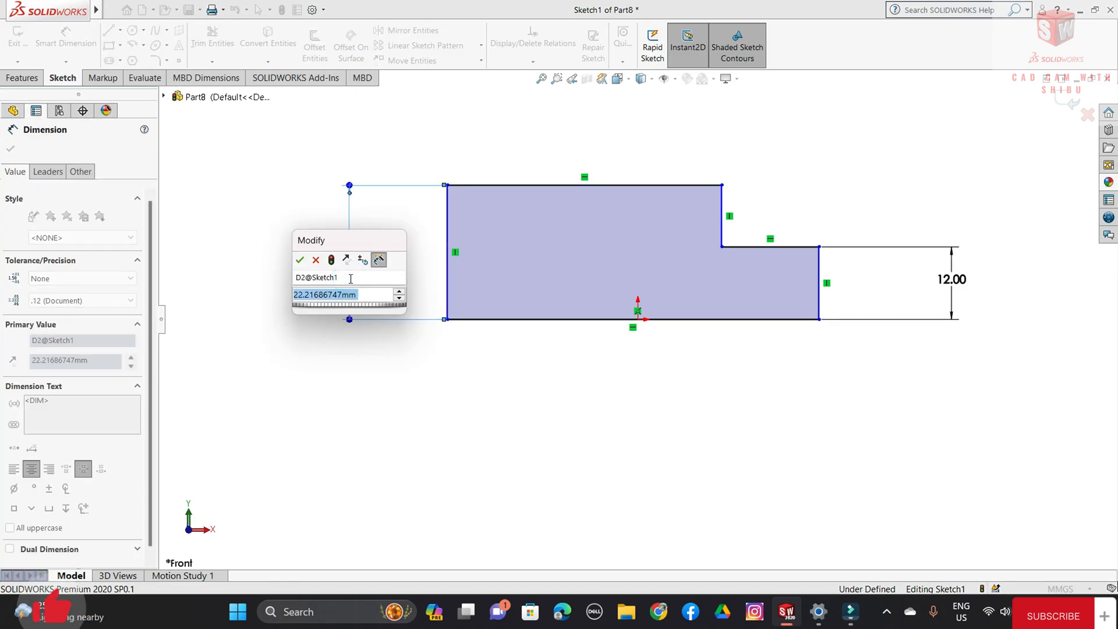
{"action": "type", "text": "15"}
{"action": "key", "text": "Return"}
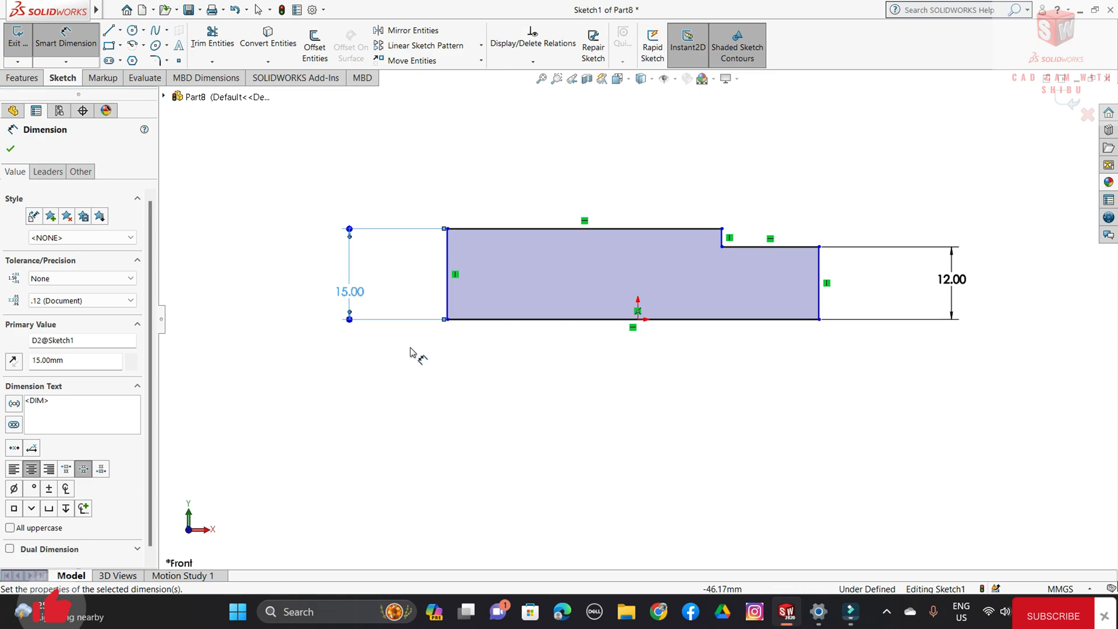
Dimension the length of the profile's base line at 500 mm.
{"action": "left_click", "coordinate": [584, 319]}
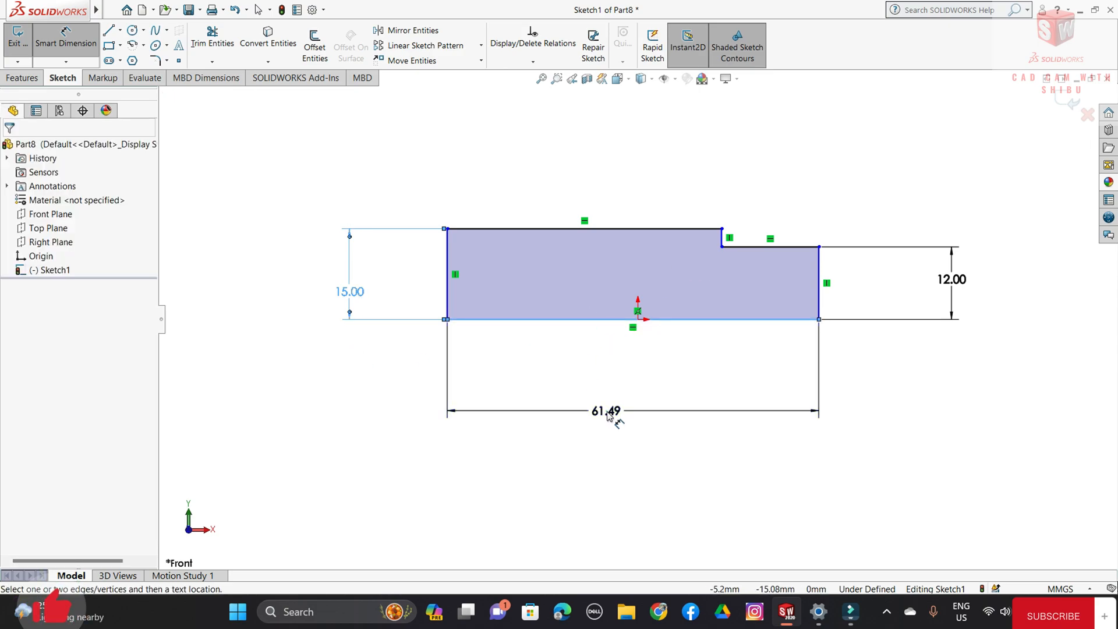
{"action": "left_click", "coordinate": [607, 414]}
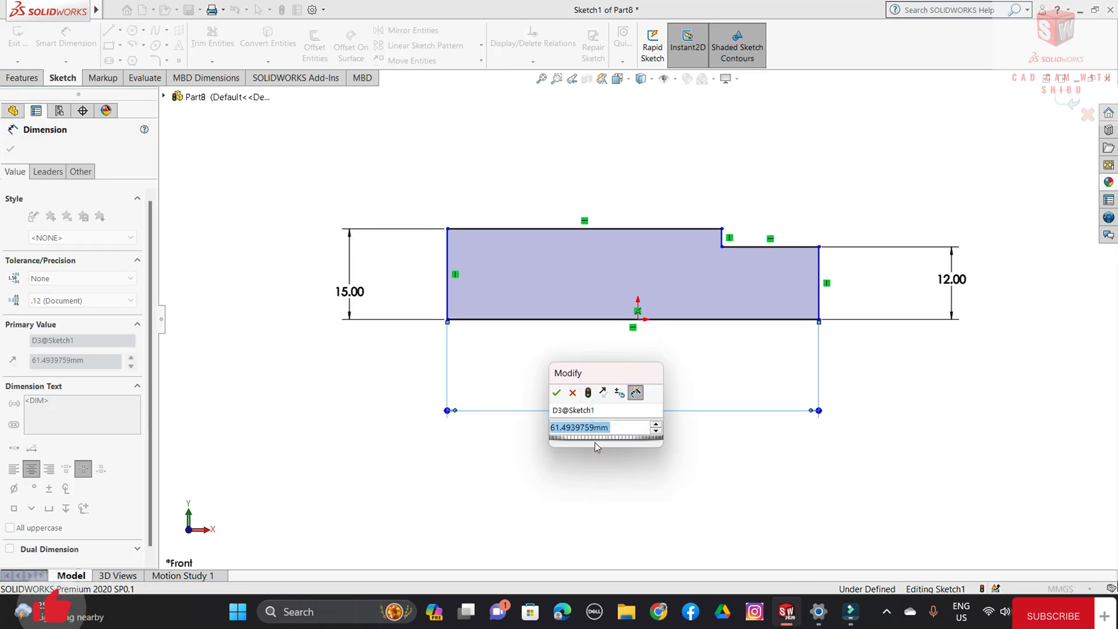
{"action": "type", "text": "500"}
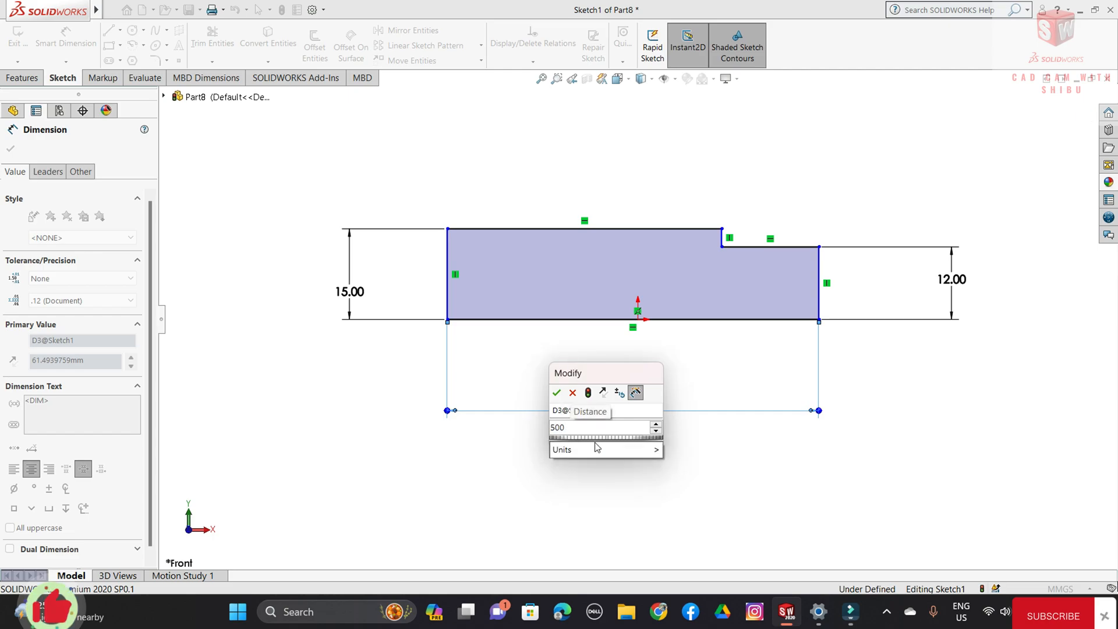
{"action": "key", "text": "Return"}
{"action": "scroll", "coordinate": [575, 424], "scroll_direction": "up", "scroll_amount": 6}
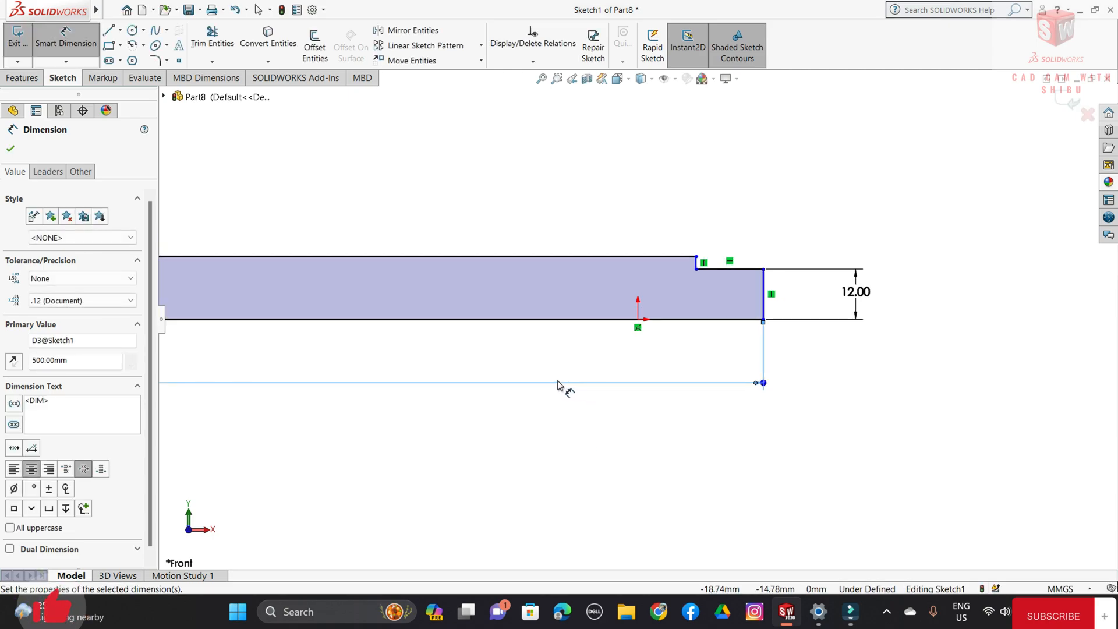
{"action": "scroll", "coordinate": [430, 343], "scroll_direction": "down", "scroll_amount": 2}
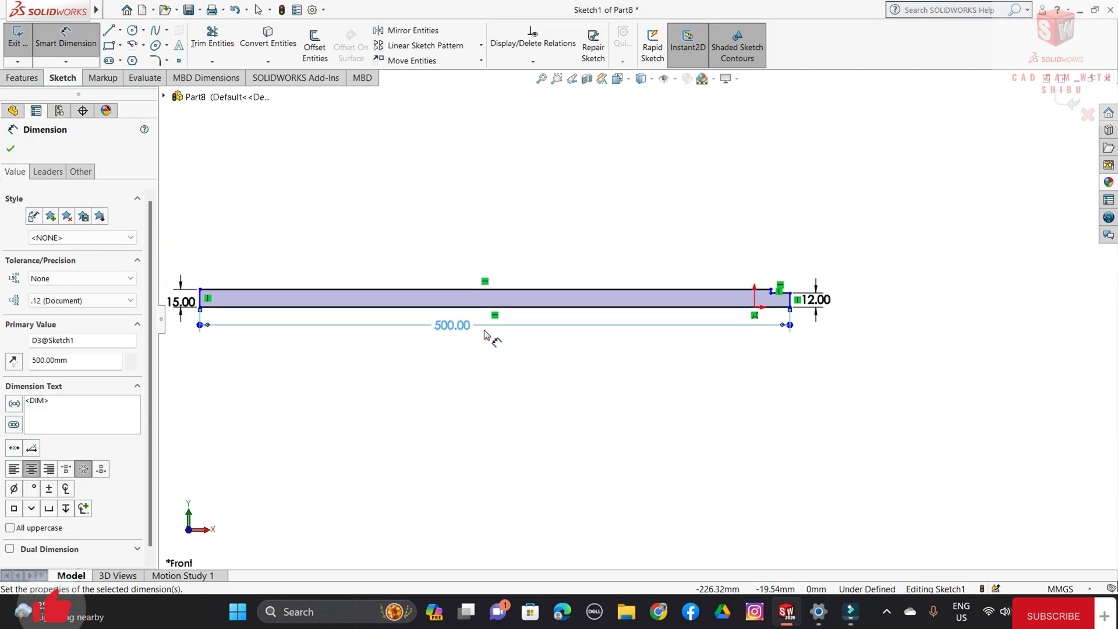
{"action": "scroll", "coordinate": [487, 334], "scroll_direction": "up", "scroll_amount": 2}
{"action": "scroll", "coordinate": [477, 333], "scroll_direction": "down", "scroll_amount": 1}
Set the base line's length dimension to 250 mm and finish dimensioning.
{"action": "left_click", "coordinate": [534, 320]}
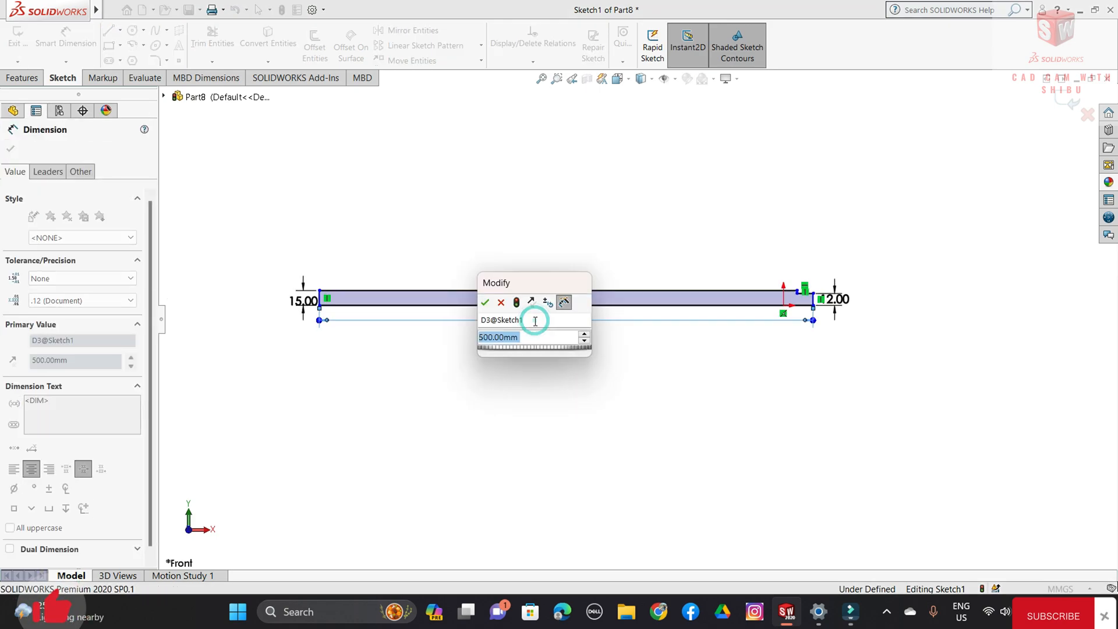
{"action": "type", "text": "250"}
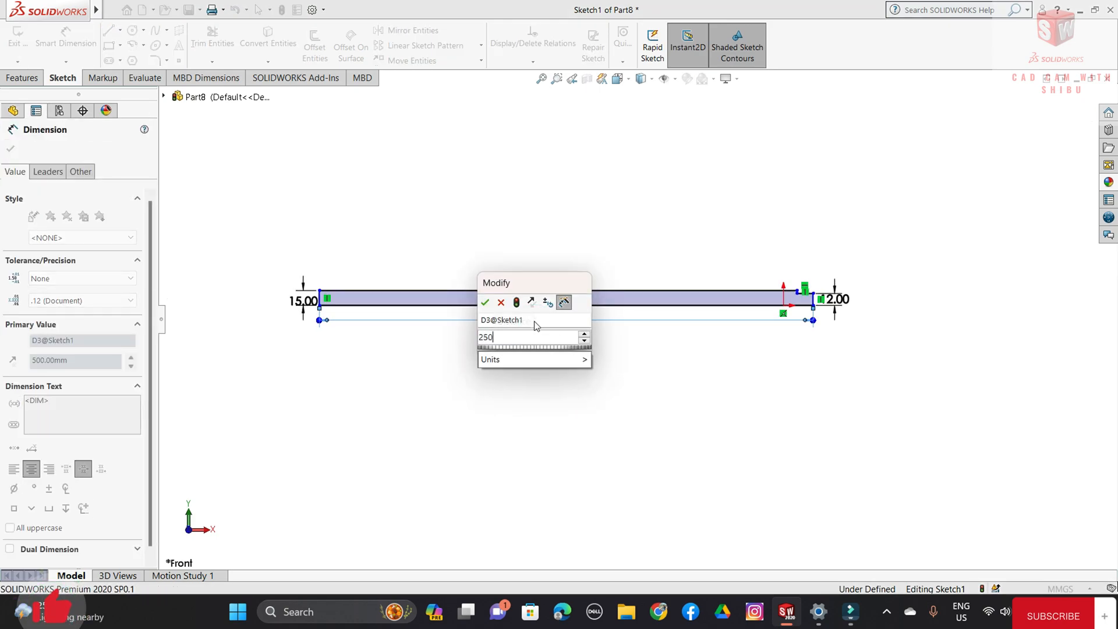
{"action": "key", "text": "Return"}
{"action": "scroll", "coordinate": [733, 321], "scroll_direction": "down", "scroll_amount": 4}
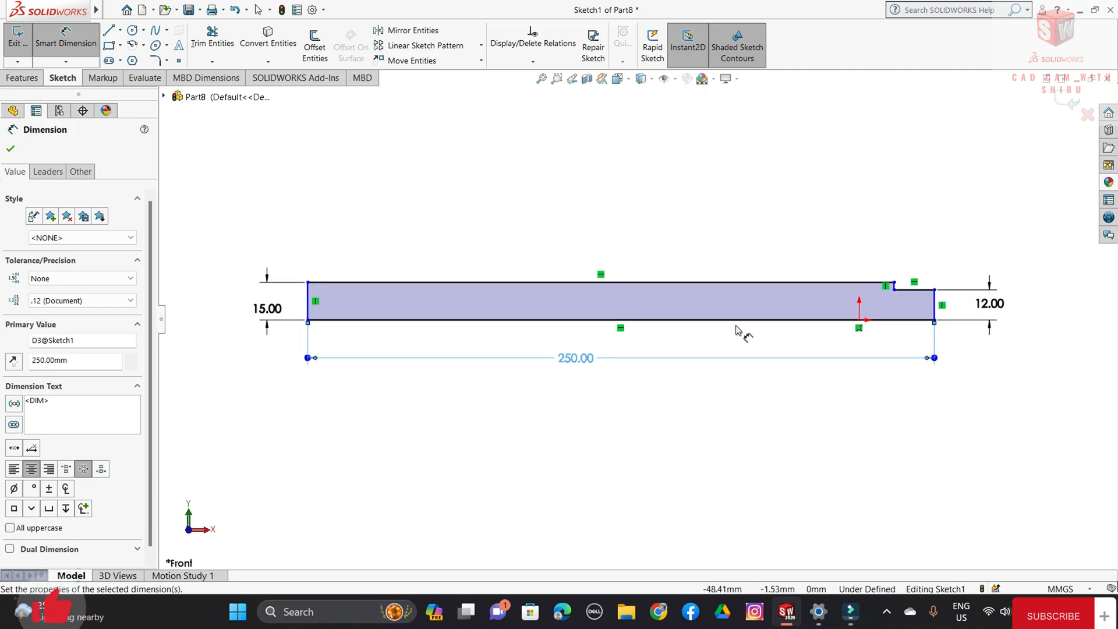
{"action": "left_click", "coordinate": [10, 149]}
Revolve the stepped profile 360 degrees about its base line to form a solid shaft.
{"action": "left_click", "coordinate": [22, 77]}
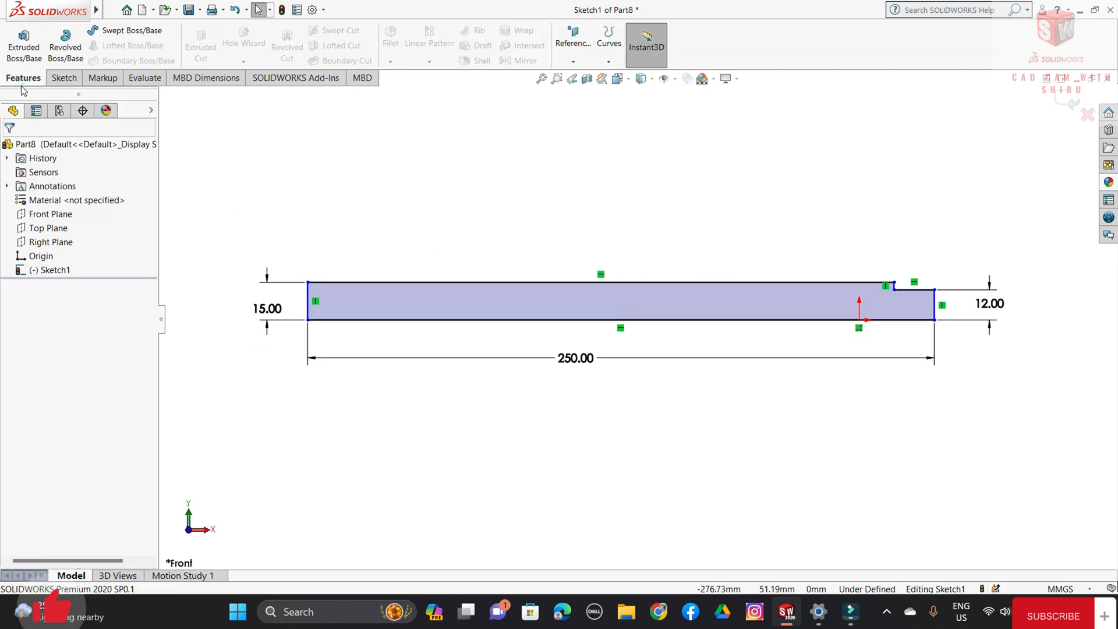
{"action": "left_click", "coordinate": [74, 62]}
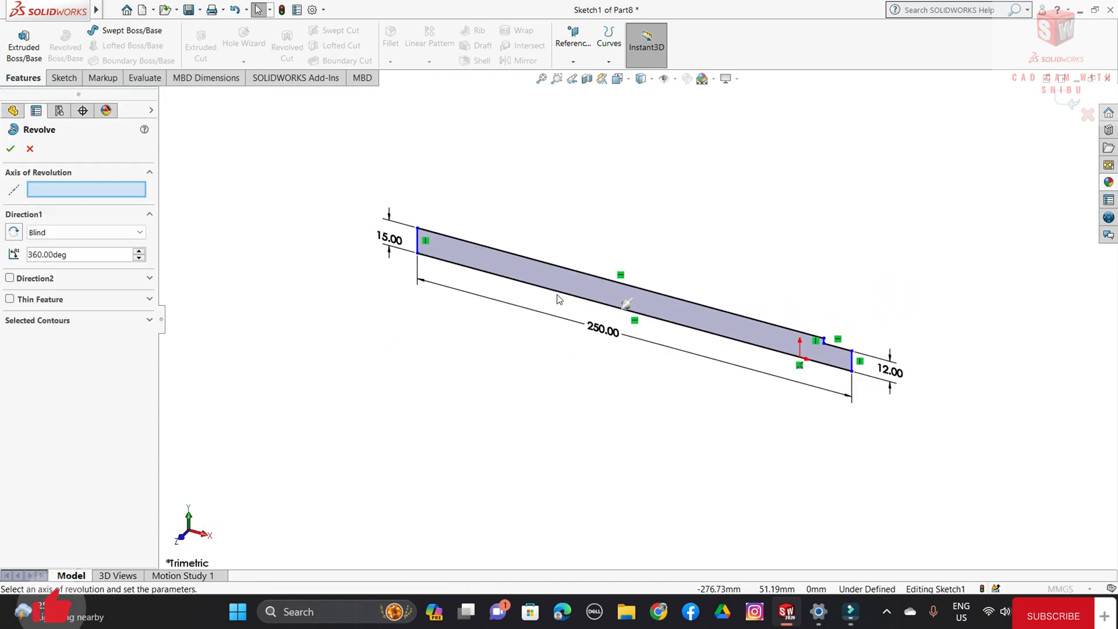
{"action": "left_click", "coordinate": [557, 295]}
{"action": "left_click", "coordinate": [10, 149]}
{"action": "middle_click_drag", "start_coordinate": [662, 412], "coordinate": [705, 391]}
{"action": "scroll", "coordinate": [757, 360], "scroll_direction": "down", "scroll_amount": 3}
{"action": "scroll", "coordinate": [871, 404], "scroll_direction": "up", "scroll_amount": 2}
{"action": "scroll", "coordinate": [646, 377], "scroll_direction": "down", "scroll_amount": 1}
{"action": "scroll", "coordinate": [622, 344], "scroll_direction": "up", "scroll_amount": 1}
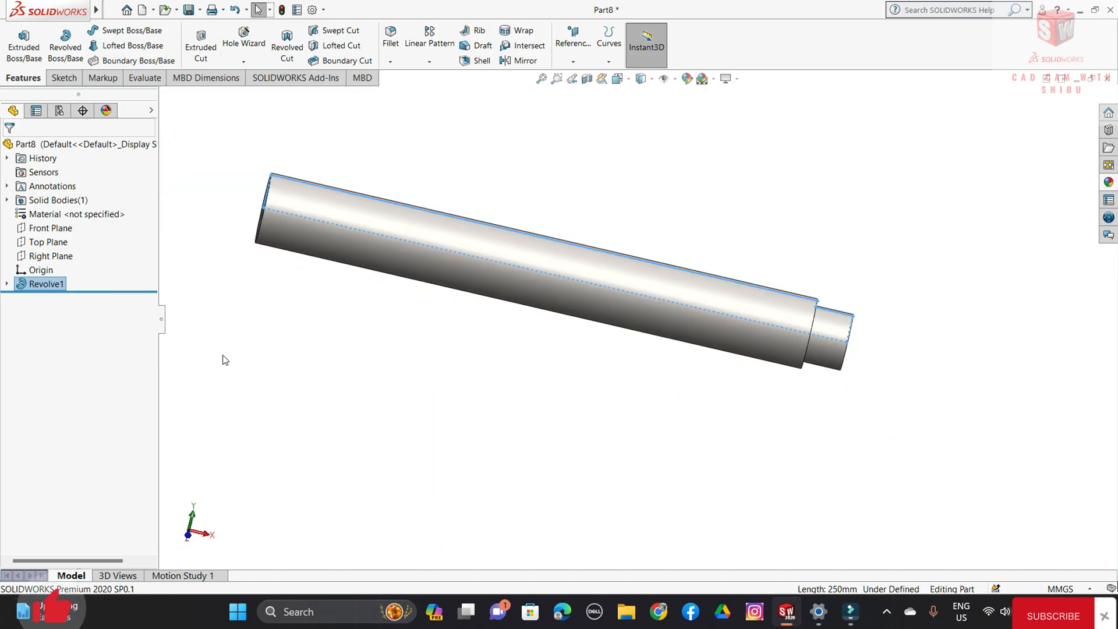
Create a reference plane parallel to the Front Plane at an offset of 15 mm.
{"action": "left_click", "coordinate": [61, 236]}
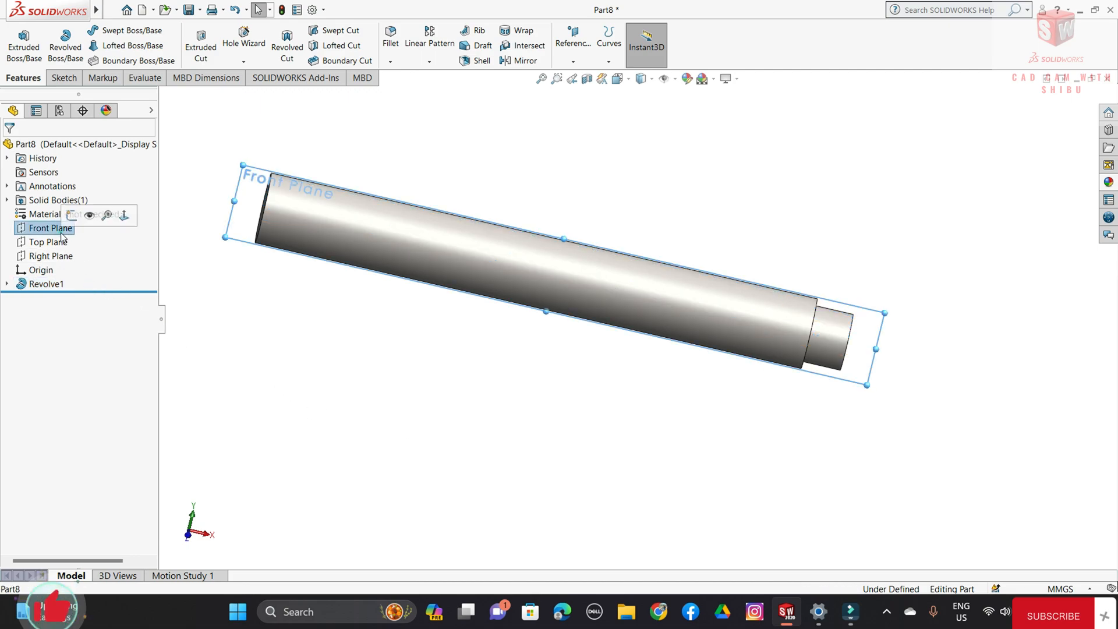
{"action": "left_click", "coordinate": [573, 62]}
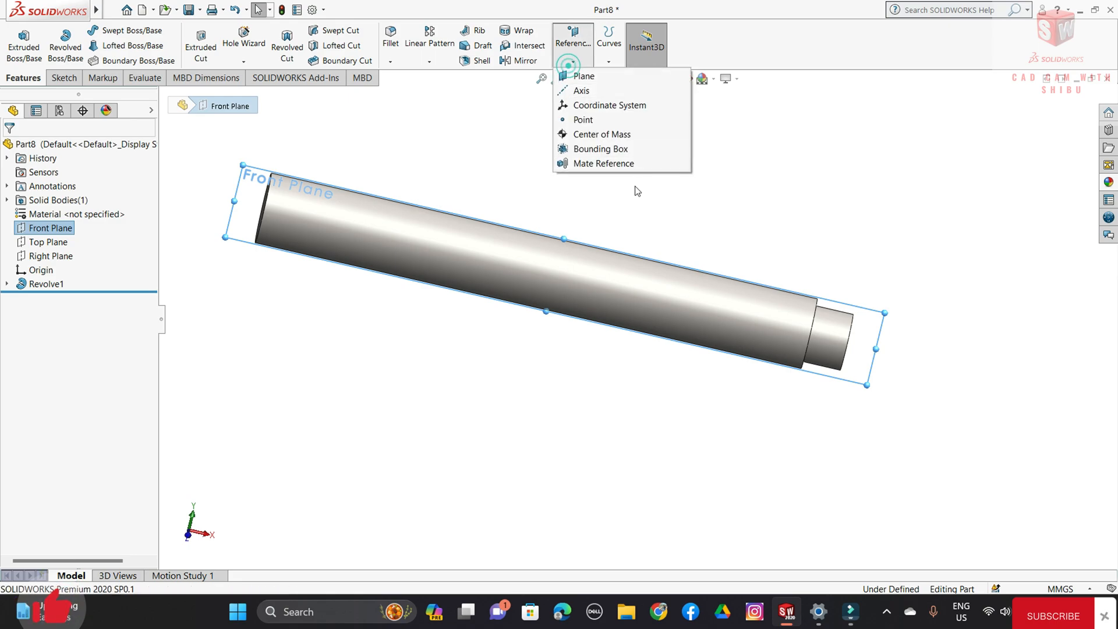
{"action": "left_click", "coordinate": [585, 77]}
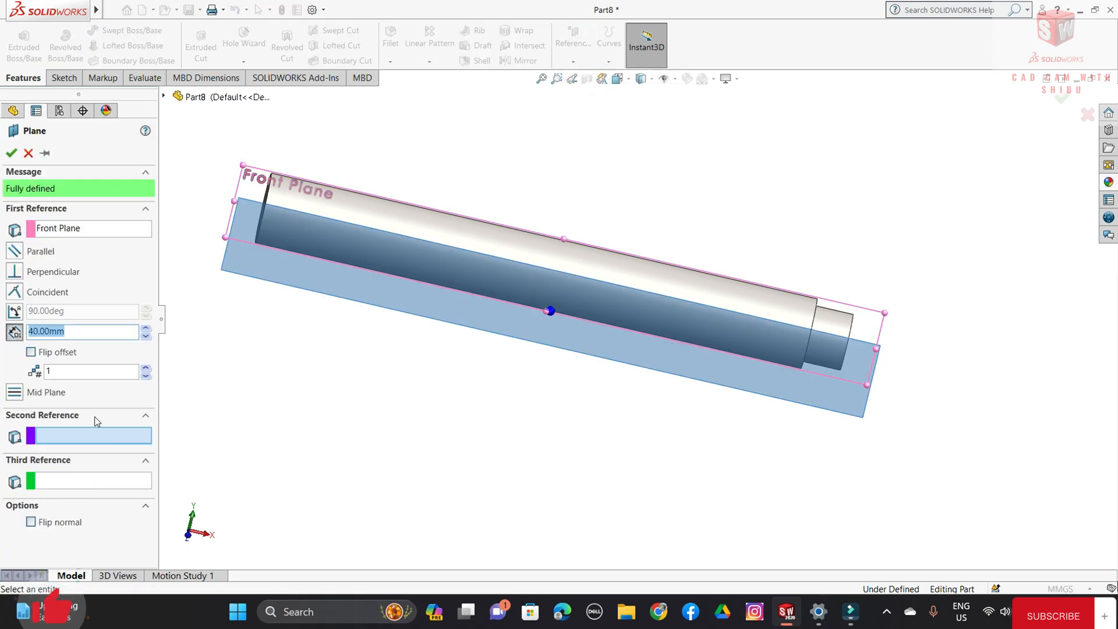
{"action": "middle_click_drag", "start_coordinate": [260, 342], "coordinate": [313, 398]}
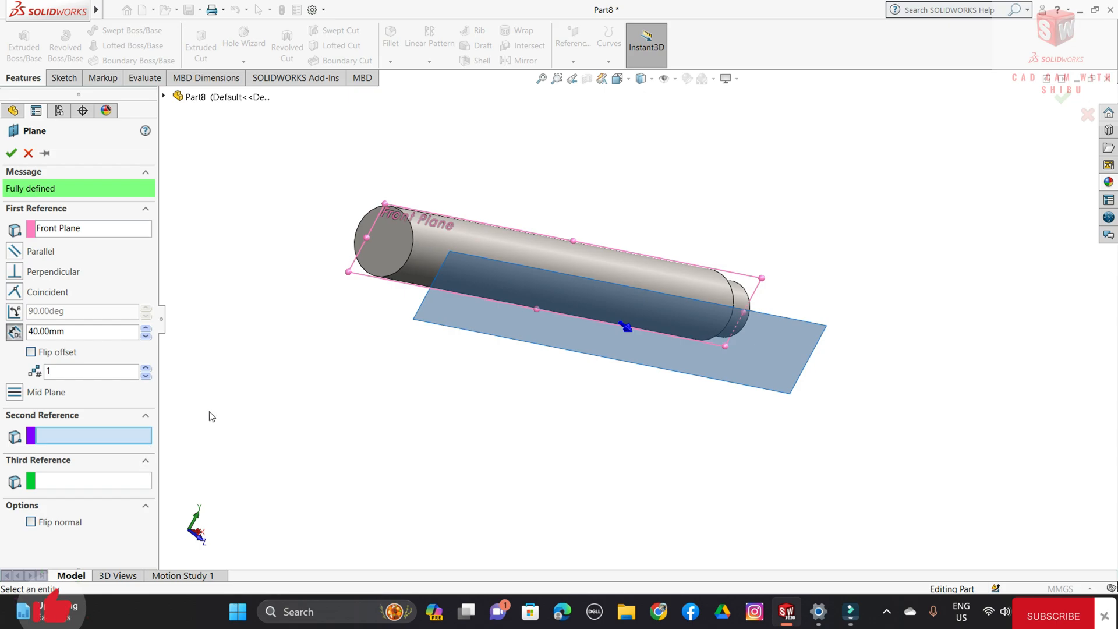
{"action": "left_click", "coordinate": [108, 329]}
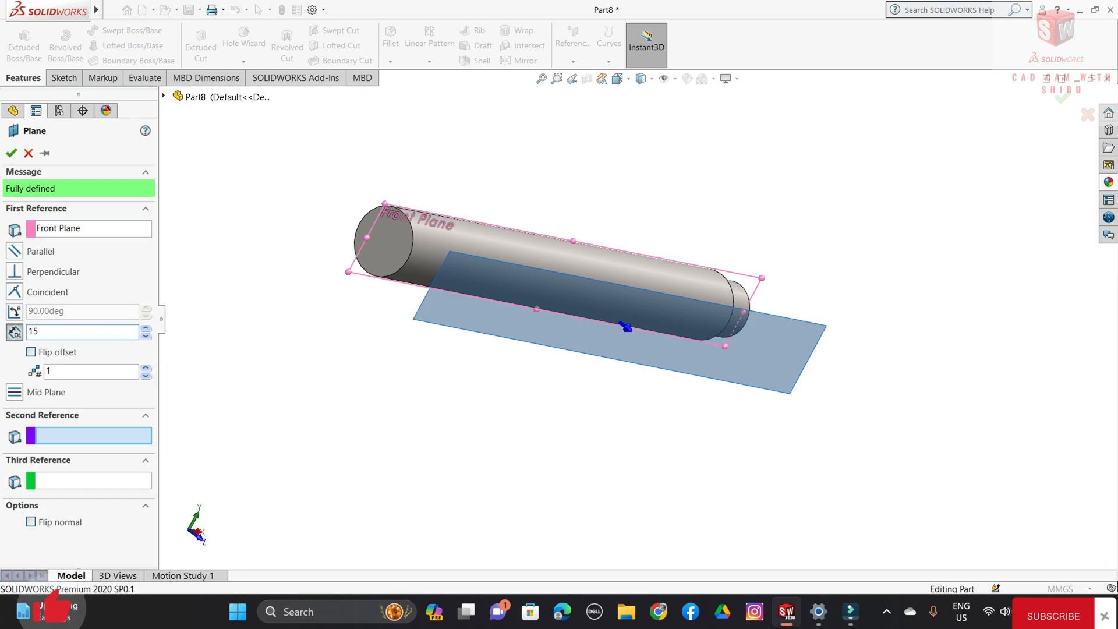
{"action": "key", "text": "Return"}
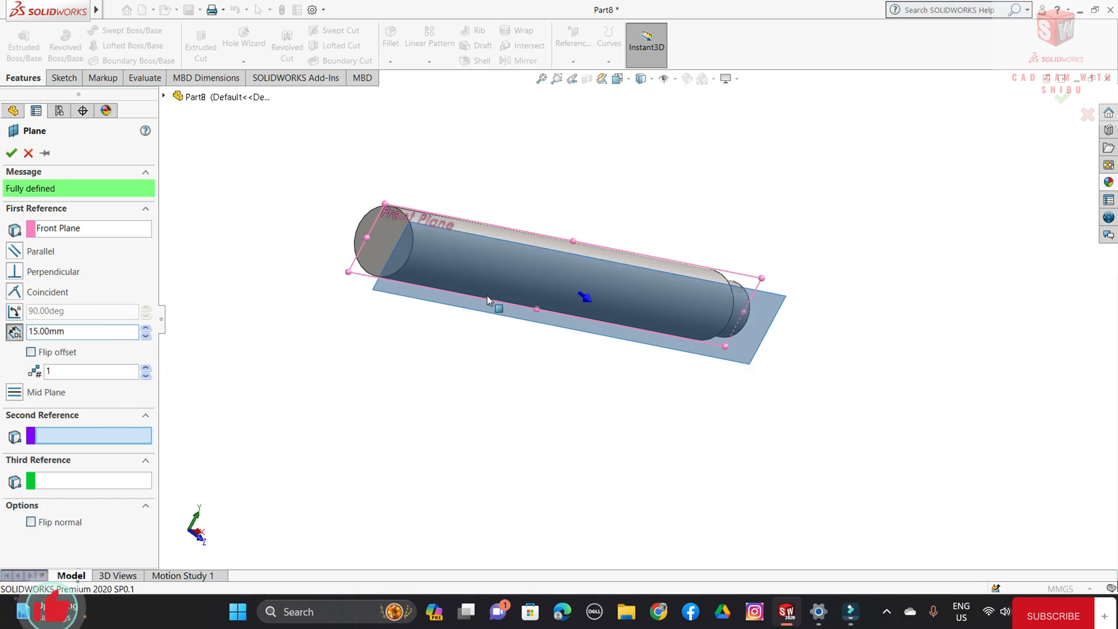
{"action": "scroll", "coordinate": [486, 296], "scroll_direction": "down", "scroll_amount": 3}
{"action": "mouse_move", "coordinate": [476, 313]}
{"action": "middle_mouse_down"}
{"action": "mouse_move", "coordinate": [509, 371]}
{"action": "mouse_move", "coordinate": [446, 318]}
{"action": "mouse_move", "coordinate": [481, 317]}
{"action": "middle_mouse_up"}
{"action": "scroll", "coordinate": [481, 317], "scroll_direction": "up", "scroll_amount": 1}
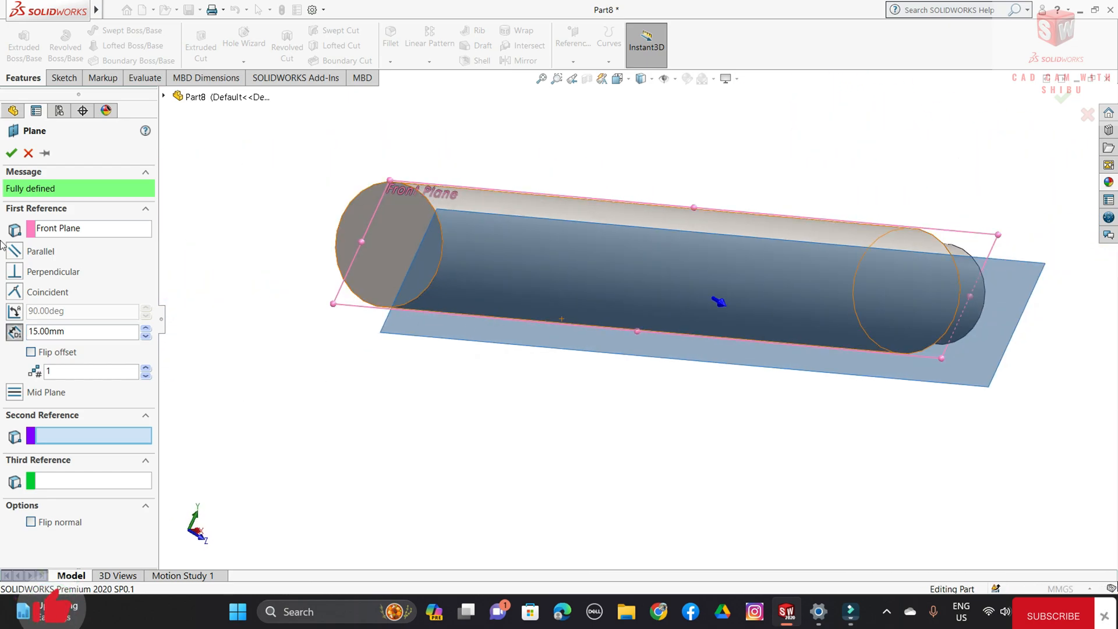
{"action": "left_click", "coordinate": [11, 153]}
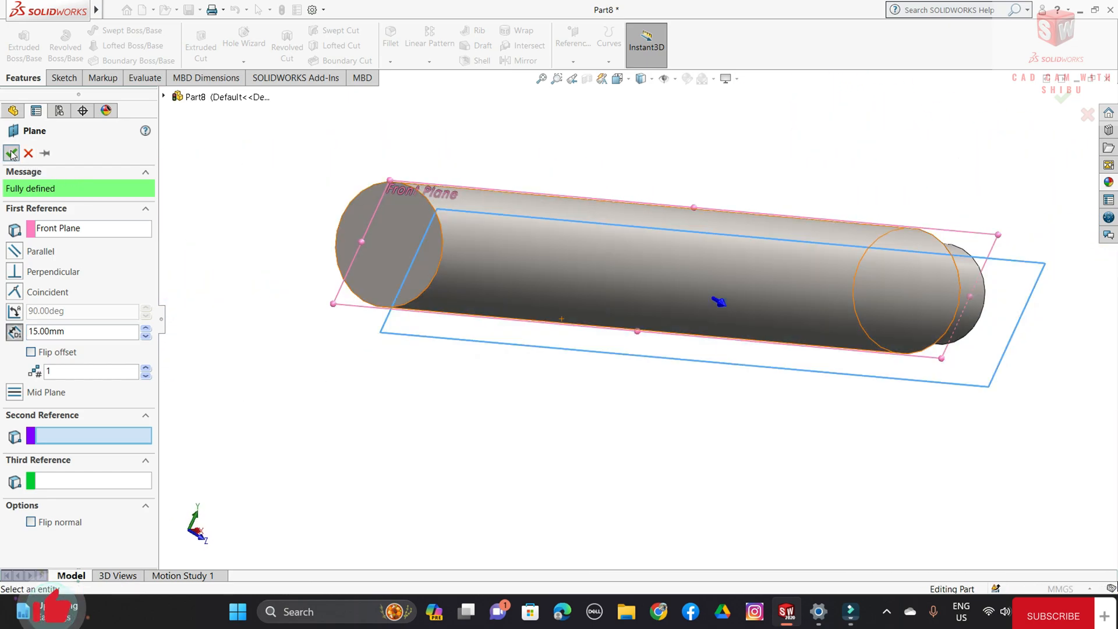
Start a sketch on the new offset plane and orient the view normal to it.
{"action": "left_click", "coordinate": [490, 346]}
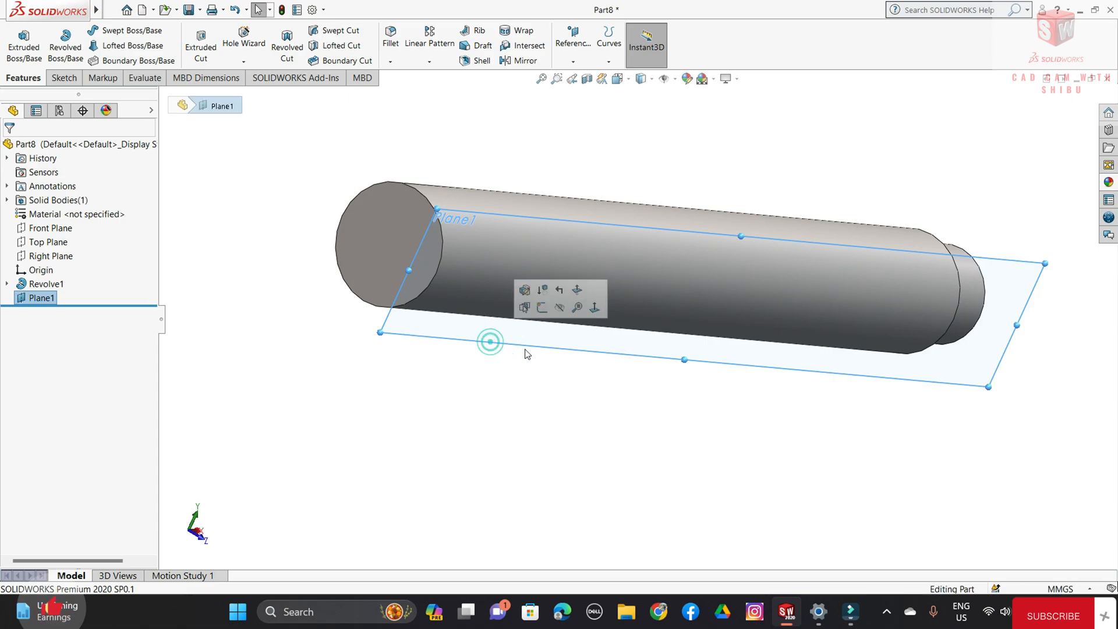
{"action": "left_click", "coordinate": [542, 309]}
{"action": "key", "text": "space"}
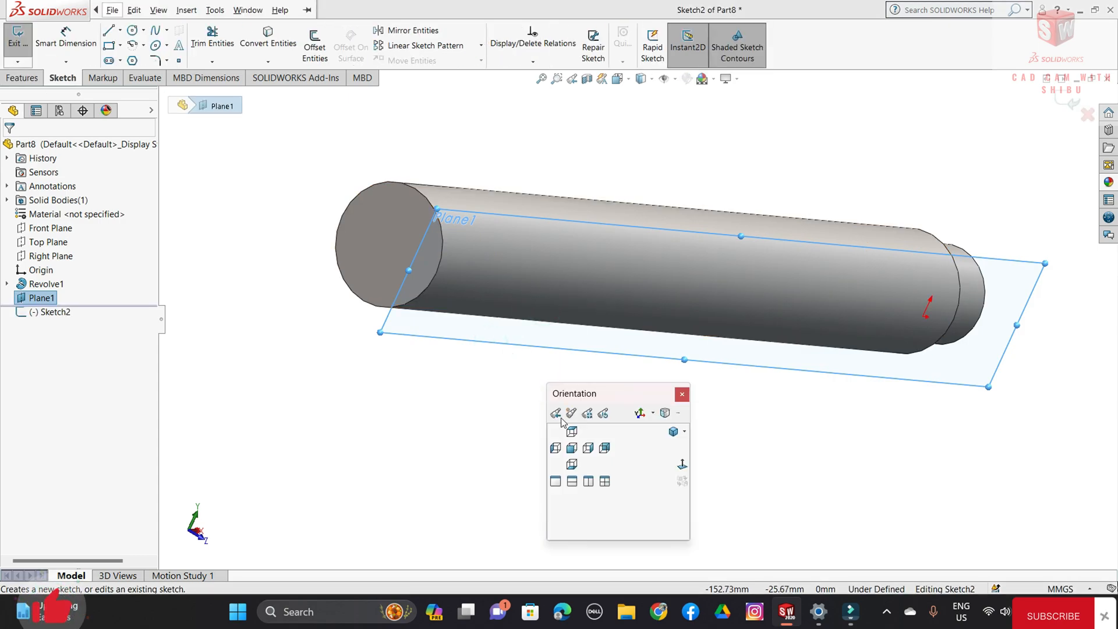
{"action": "left_click", "coordinate": [681, 465]}
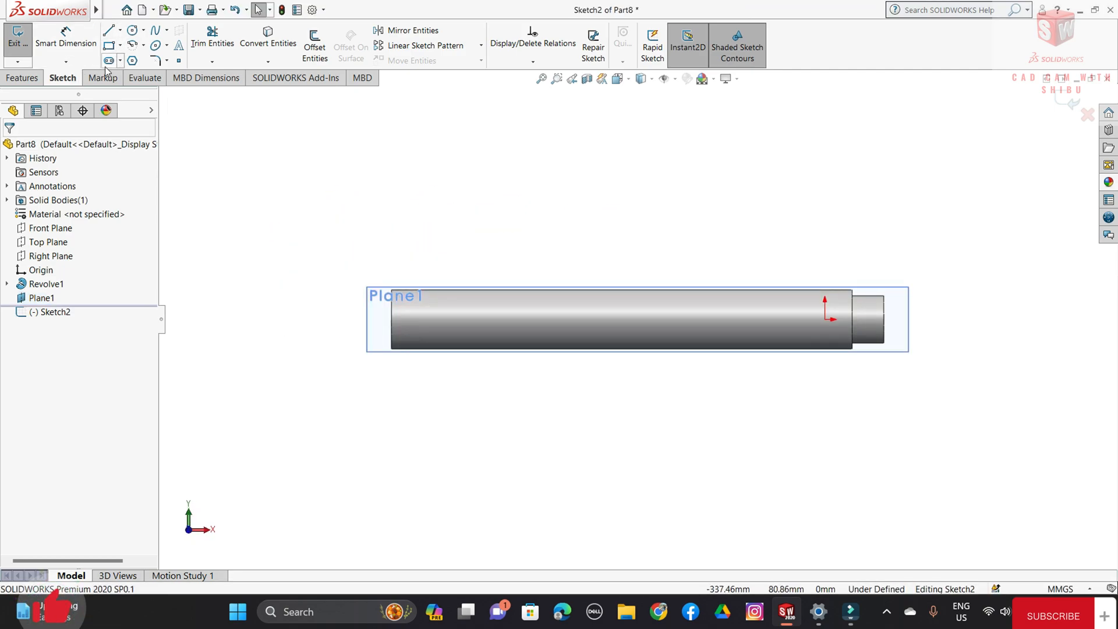
Sketch a centerline about 234 mm long along the shaft's larger section, from the plain end face to the shoulder.
{"action": "left_click", "coordinate": [120, 32]}
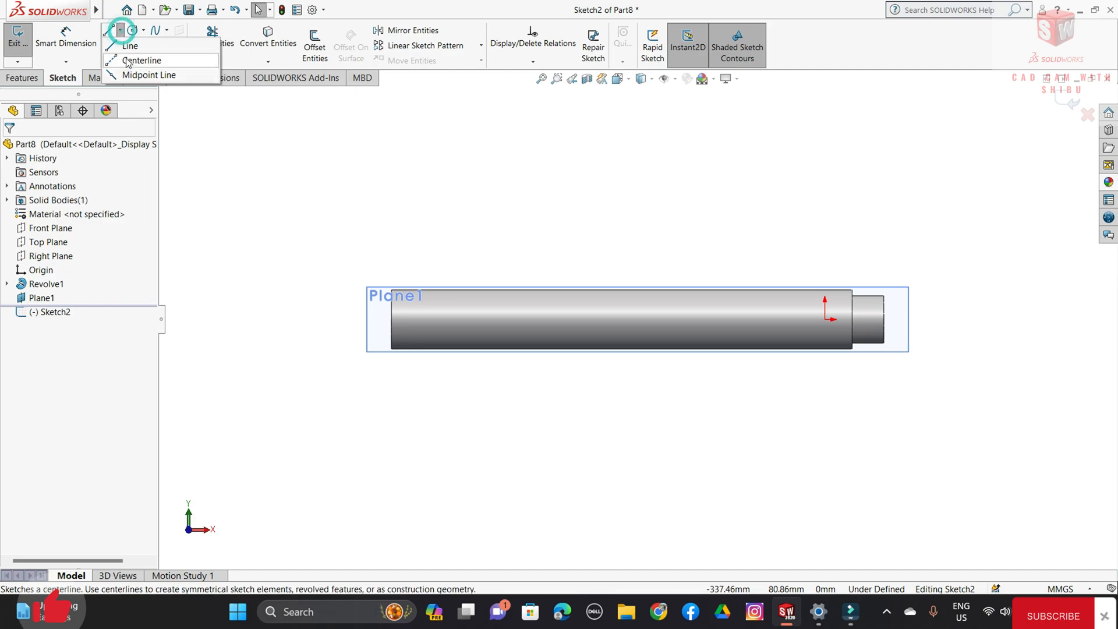
{"action": "left_click", "coordinate": [140, 58]}
{"action": "left_click", "coordinate": [391, 319]}
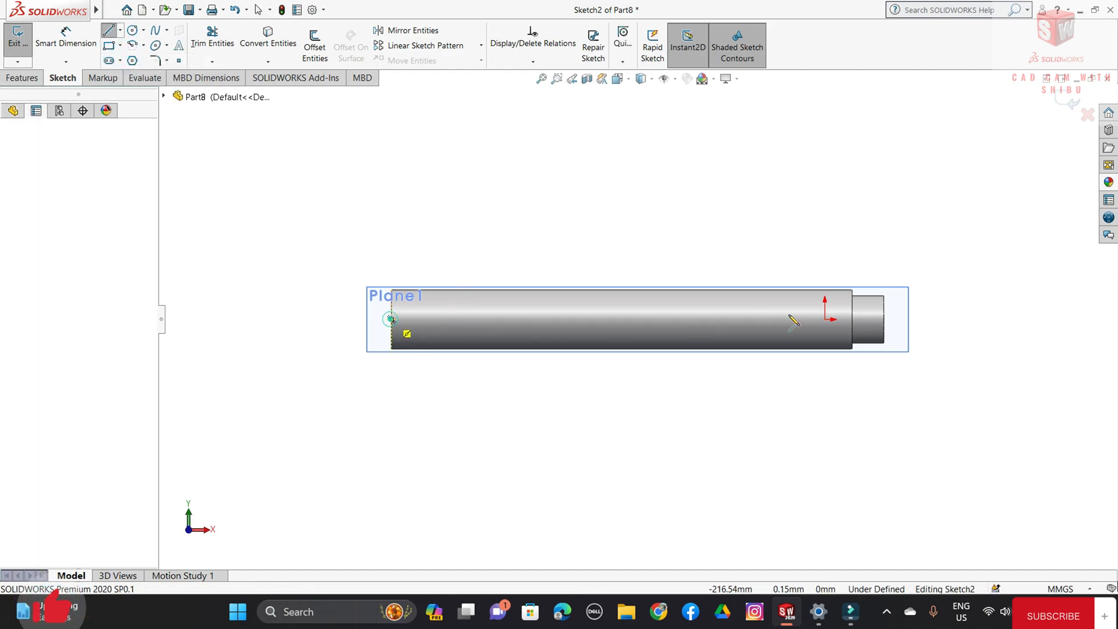
{"action": "left_click", "coordinate": [852, 319]}
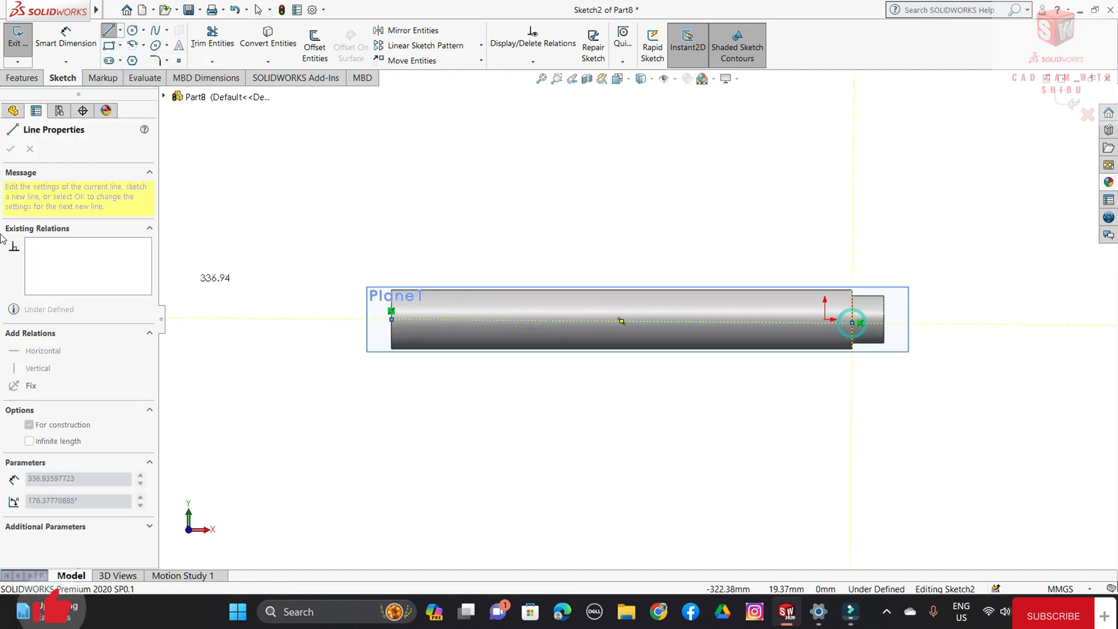
{"action": "key", "text": "Escape"}
{"action": "key", "text": "Escape"}
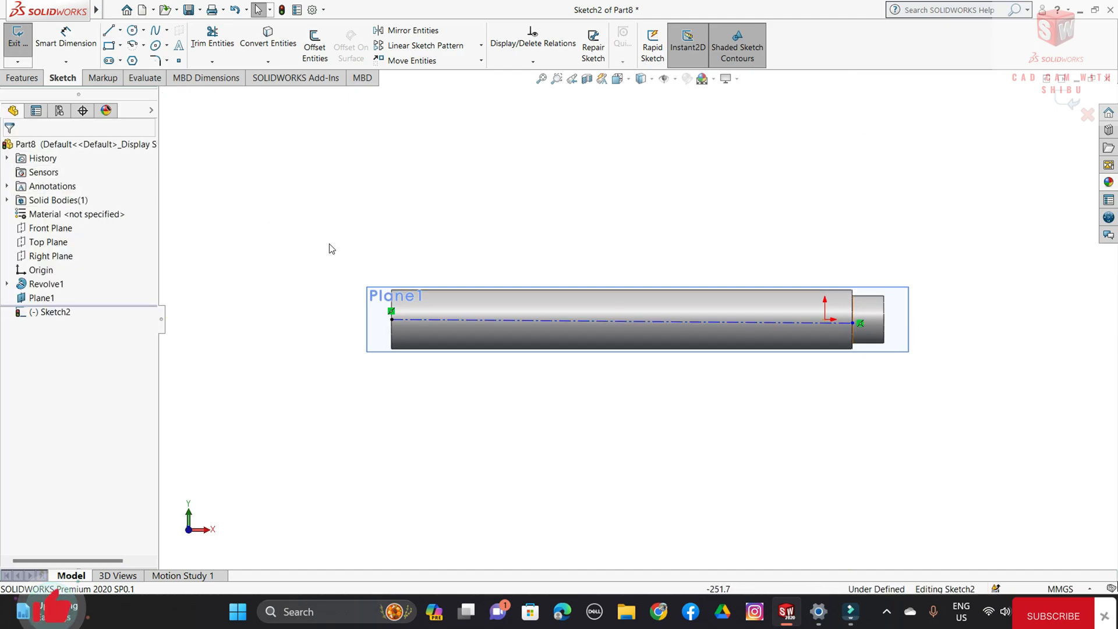
Sketch a straight slot on the centerline near the shaft's plain end, about 38 mm between centers and 10 mm wide.
{"action": "left_click", "coordinate": [120, 61]}
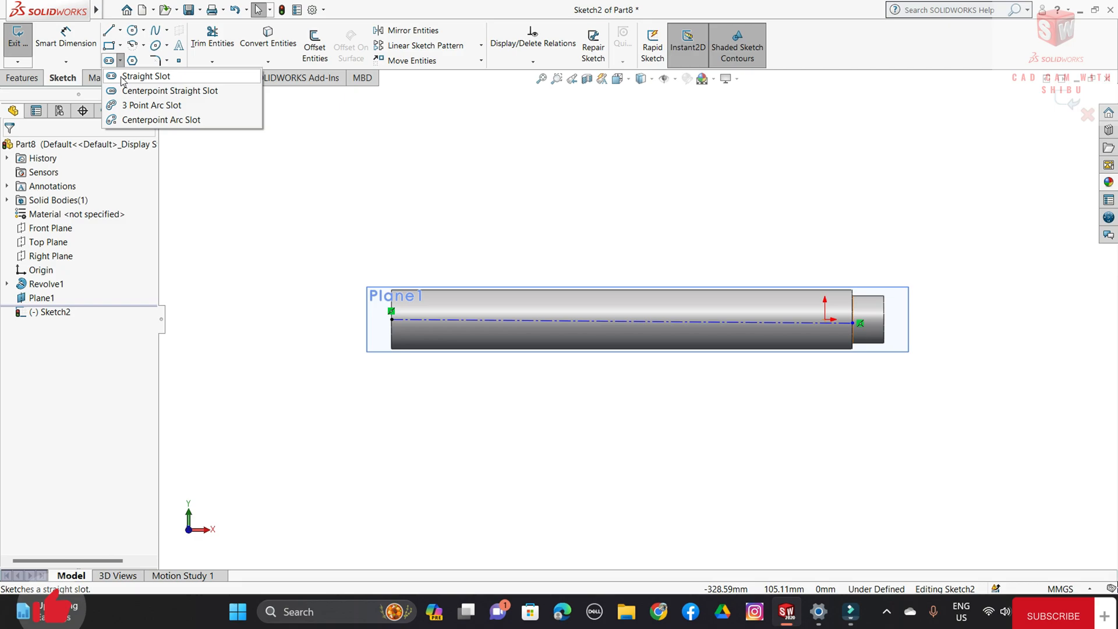
{"action": "left_click", "coordinate": [123, 77]}
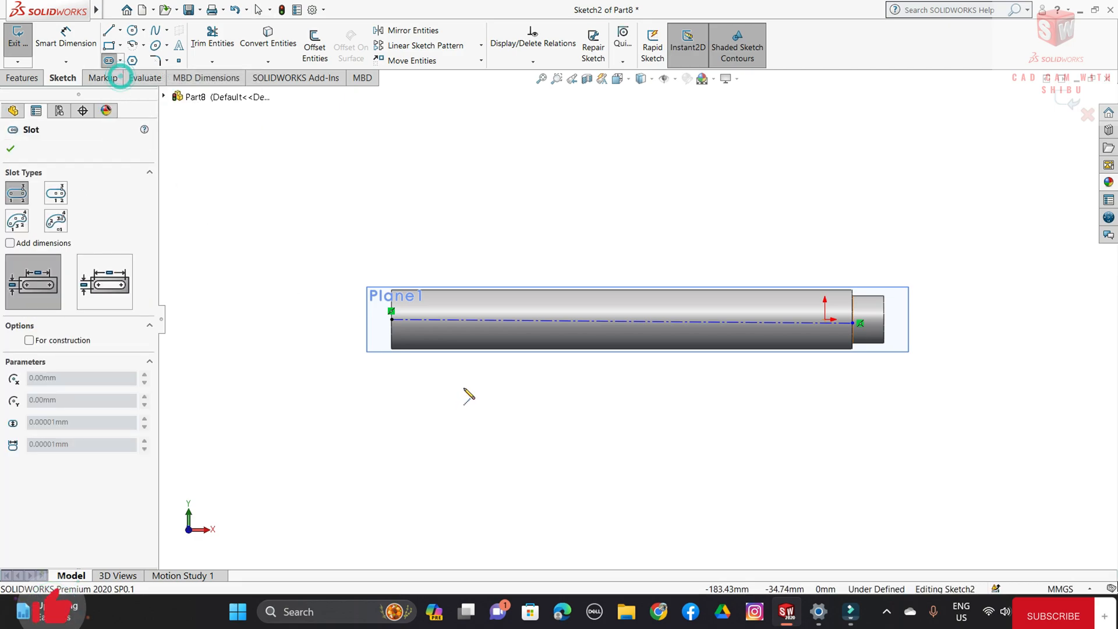
{"action": "left_click", "coordinate": [439, 320]}
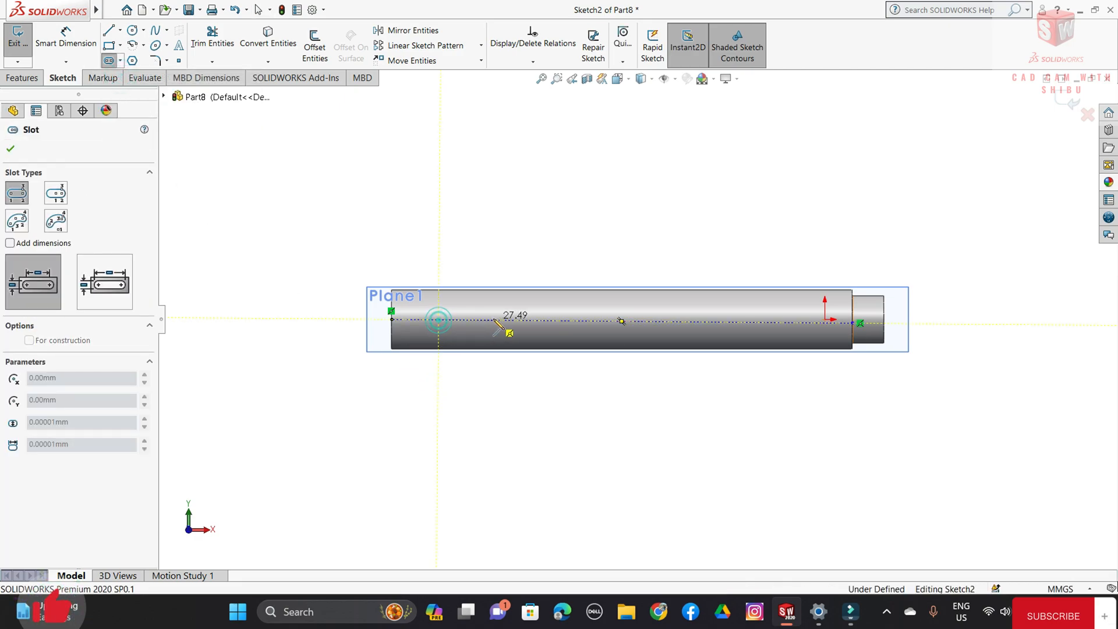
{"action": "left_click", "coordinate": [514, 320]}
{"action": "left_click", "coordinate": [526, 338]}
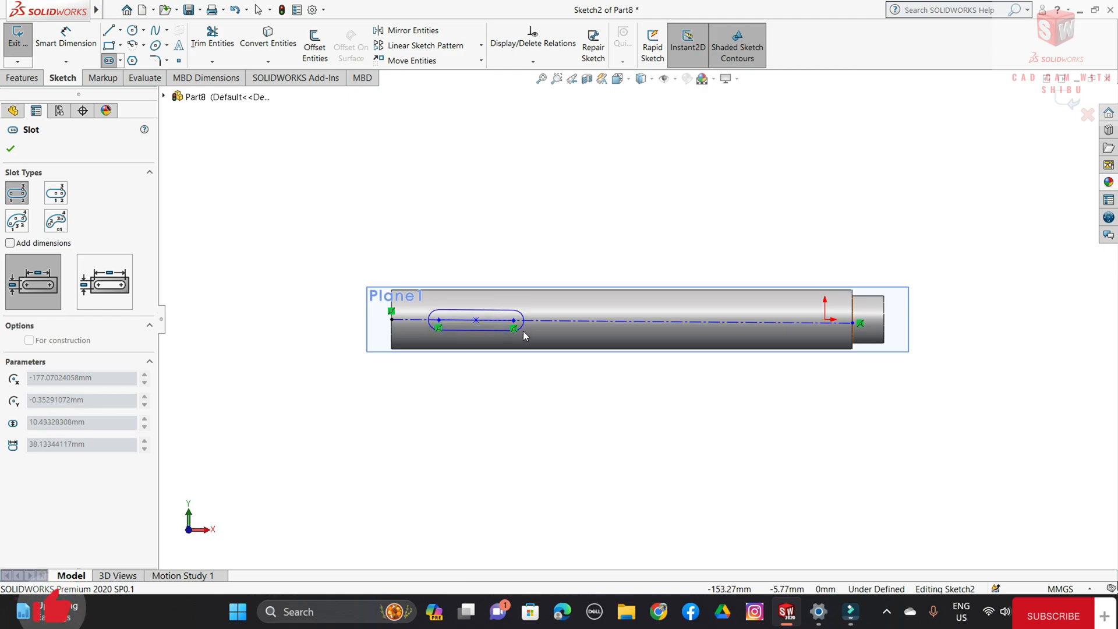
{"action": "left_click", "coordinate": [524, 330]}
Sketch a second straight slot on the centerline toward the stepped end, about 35 mm between centers and 12 mm wide.
{"action": "left_click", "coordinate": [682, 321]}
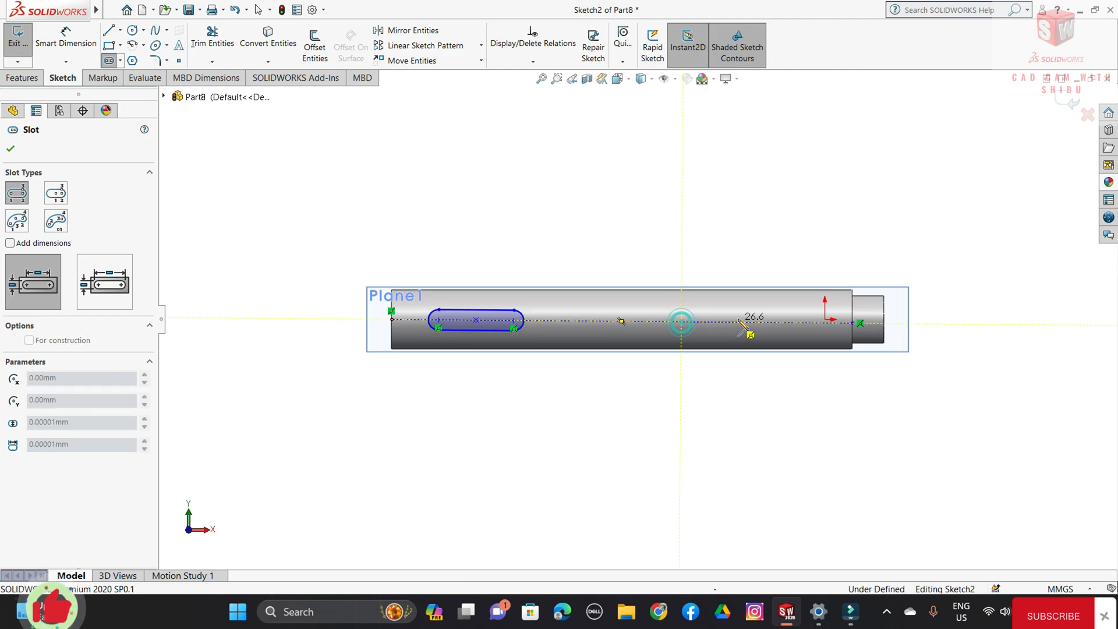
{"action": "left_click", "coordinate": [751, 322]}
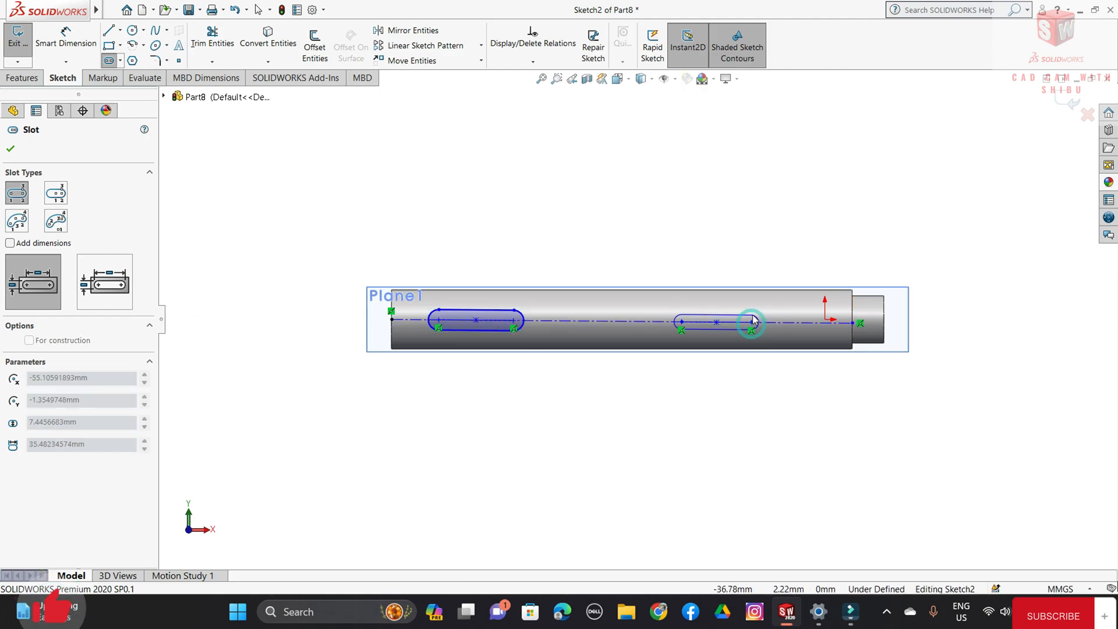
{"action": "left_click", "coordinate": [752, 311]}
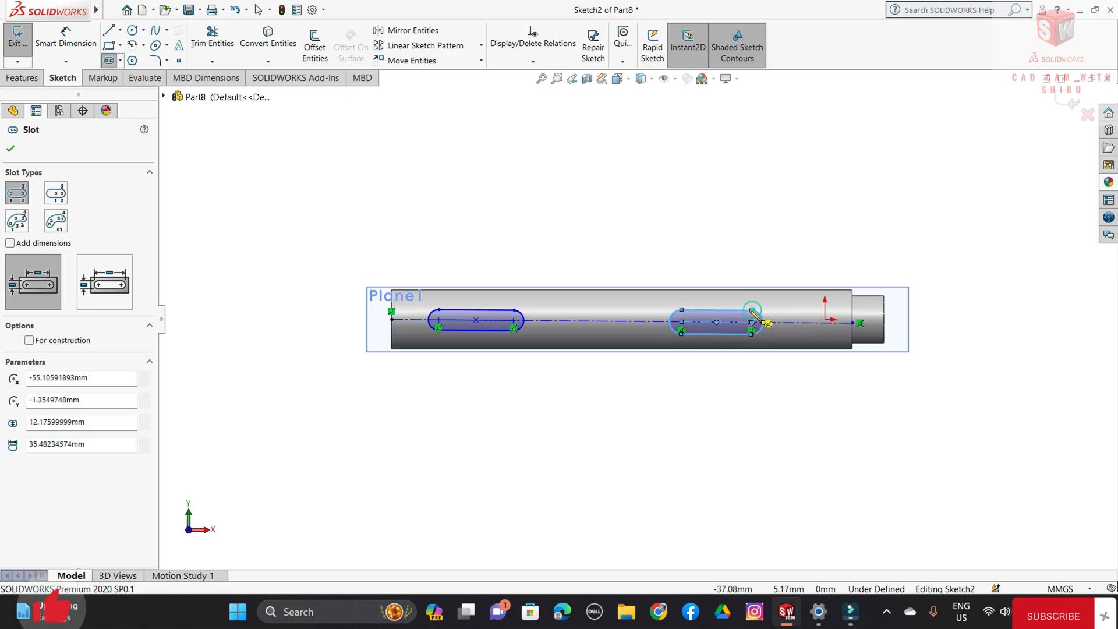
{"action": "left_click", "coordinate": [11, 149]}
Dimension the width of the slot near the plain end as 8 mm.
{"action": "left_click", "coordinate": [56, 45]}
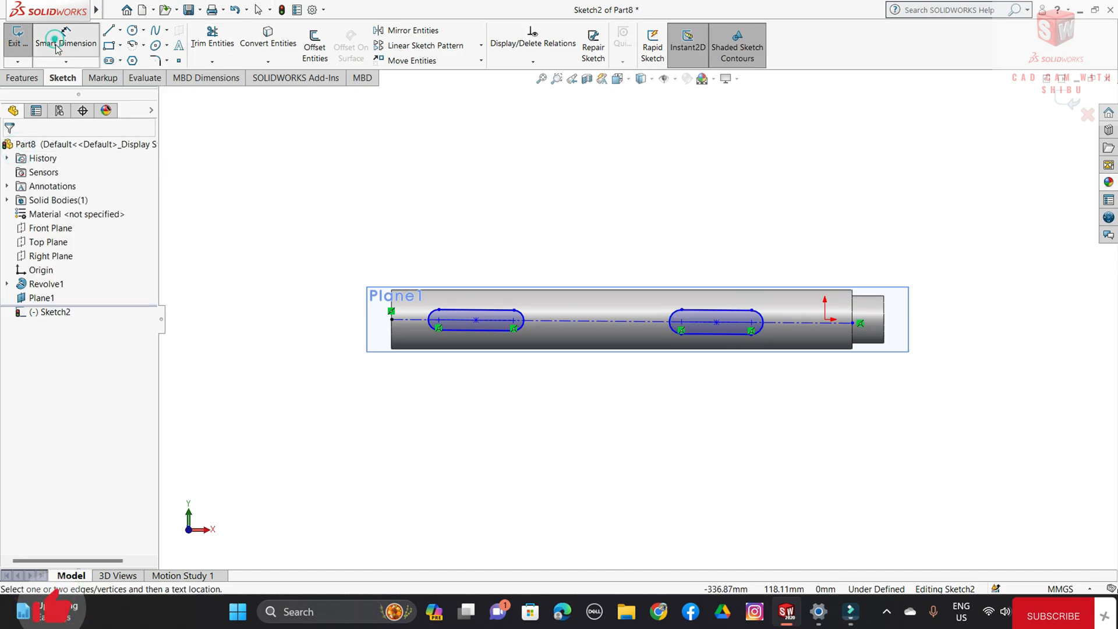
{"action": "left_click", "coordinate": [492, 331]}
{"action": "left_click", "coordinate": [491, 310]}
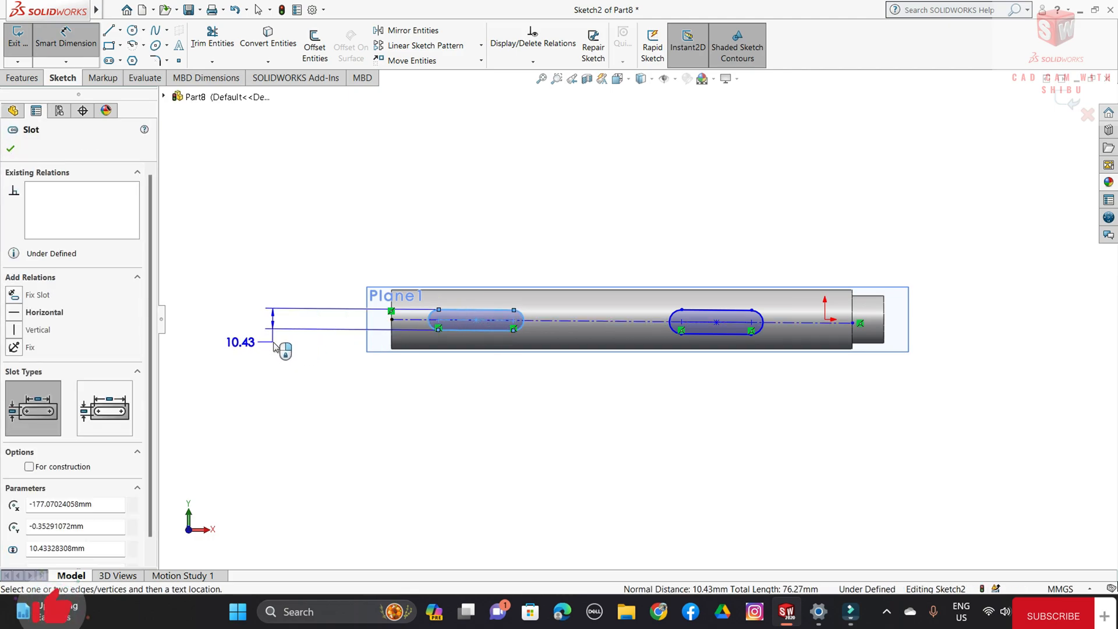
{"action": "left_click", "coordinate": [274, 344]}
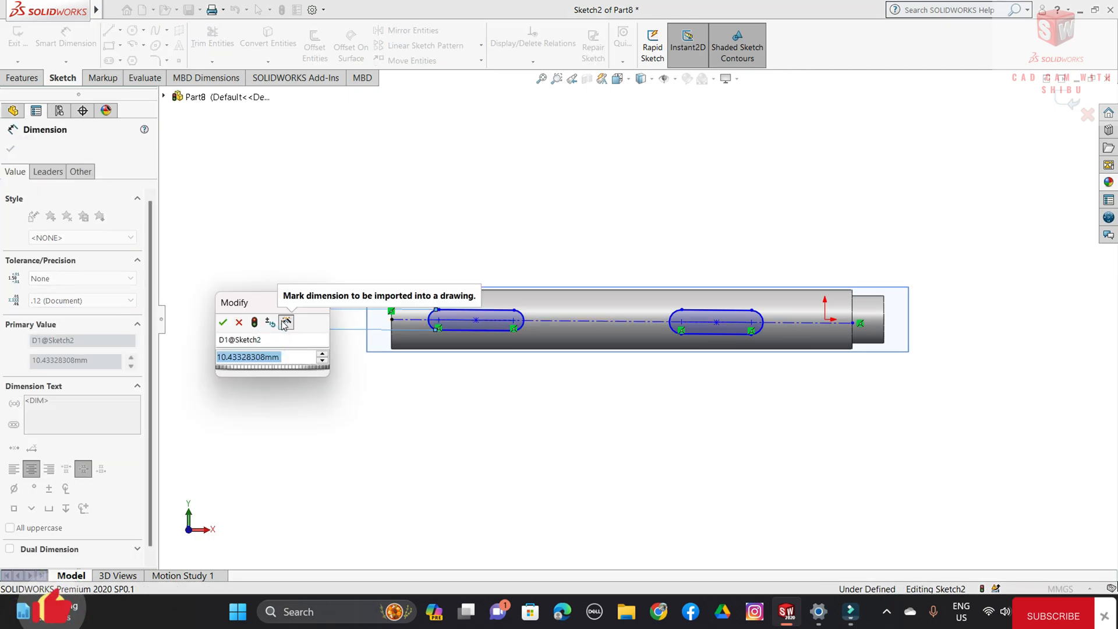
{"action": "type", "text": "8"}
{"action": "key", "text": "Return"}
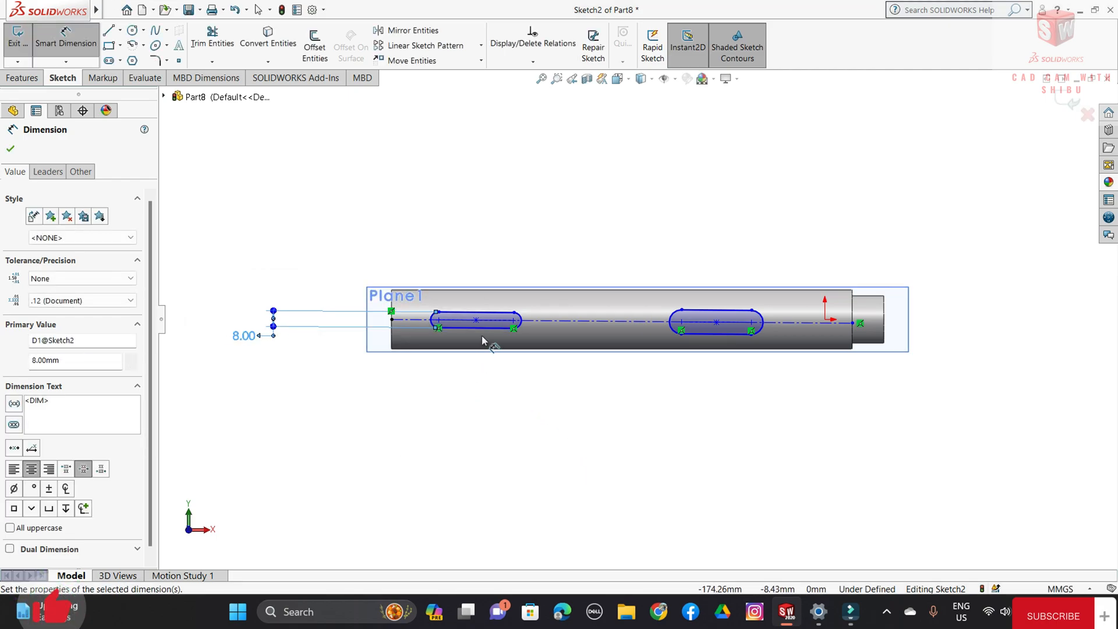
Dimension the distance between the arc centers of the slot near the plain end as 25 mm.
{"action": "left_click", "coordinate": [450, 319]}
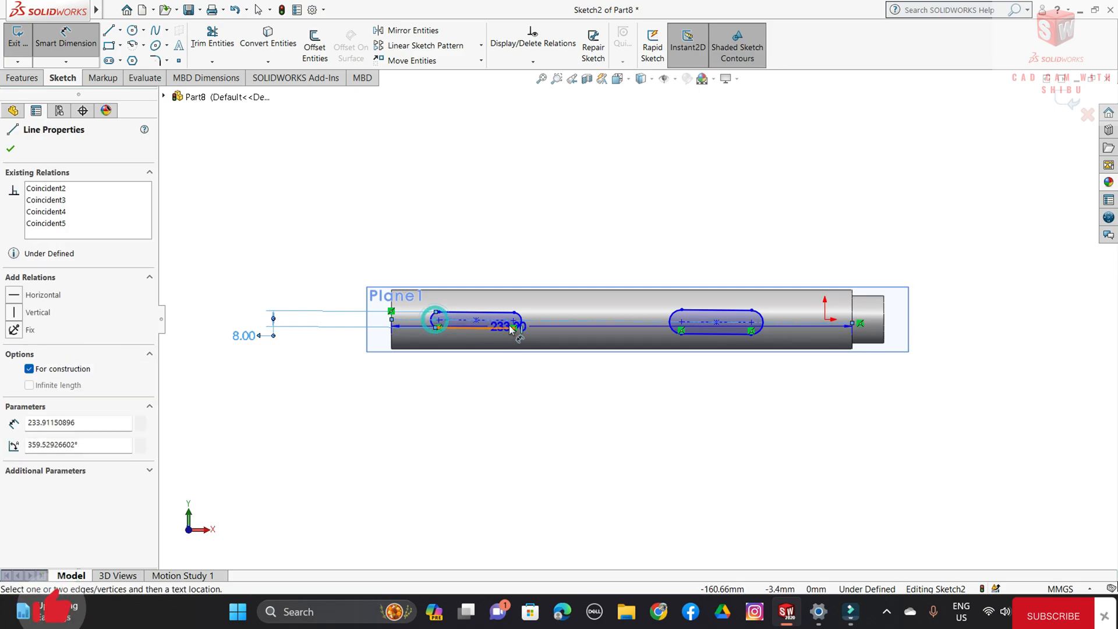
{"action": "key", "text": "Escape"}
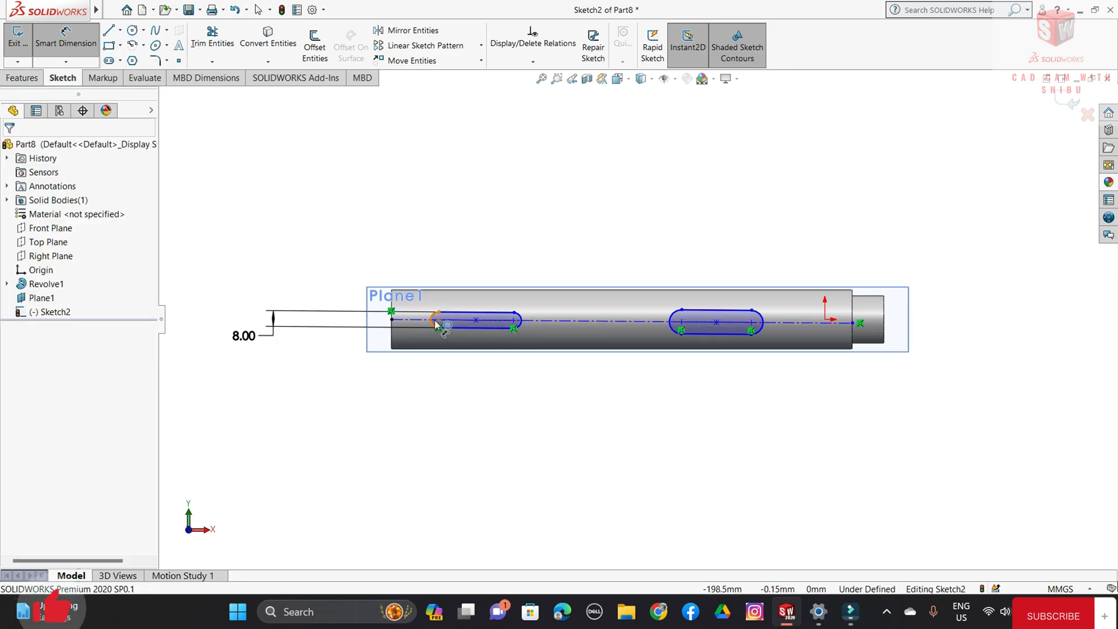
{"action": "left_click", "coordinate": [439, 321]}
{"action": "left_click", "coordinate": [513, 321]}
{"action": "left_click", "coordinate": [486, 246]}
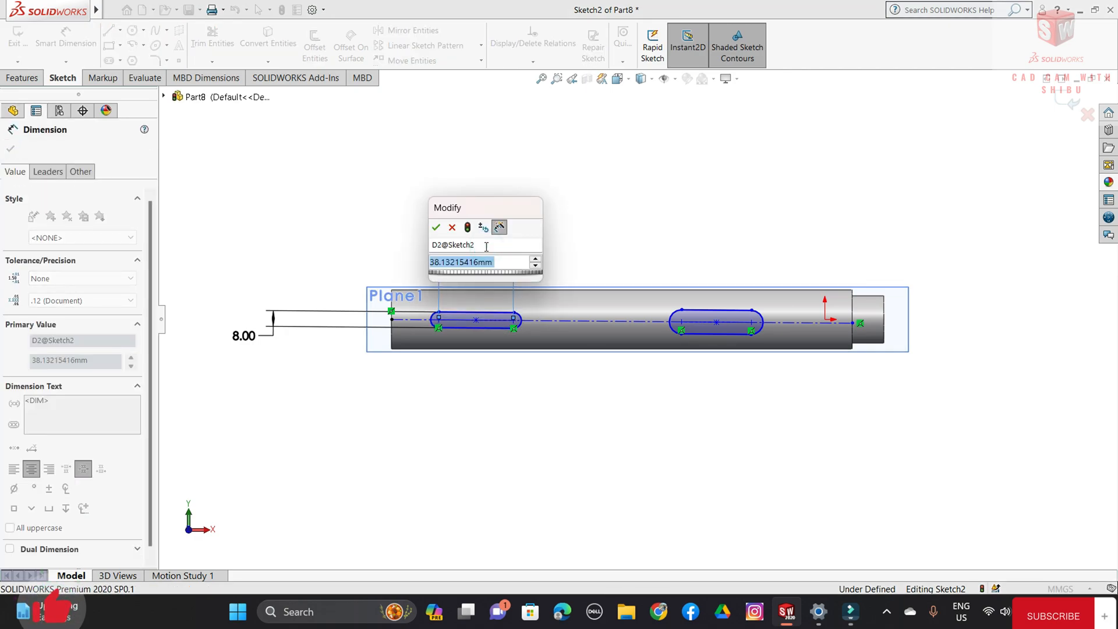
{"action": "type", "text": "25"}
{"action": "key", "text": "Return"}
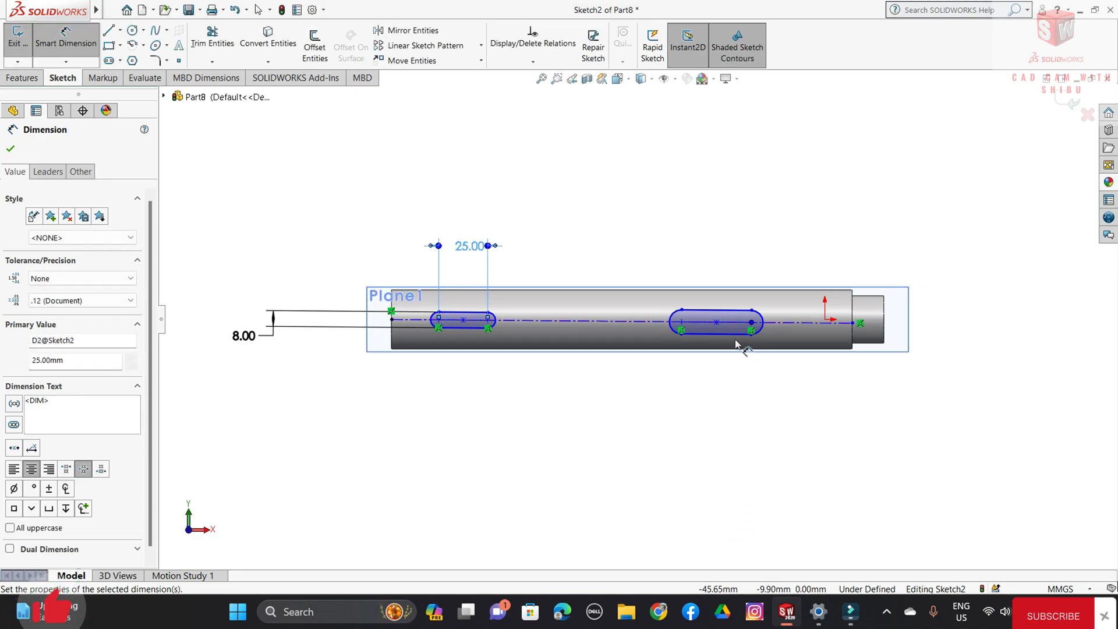
Dimension the slot nearer the stepped end as 8 mm wide and 25 mm between its arc centers.
{"action": "left_click", "coordinate": [724, 310]}
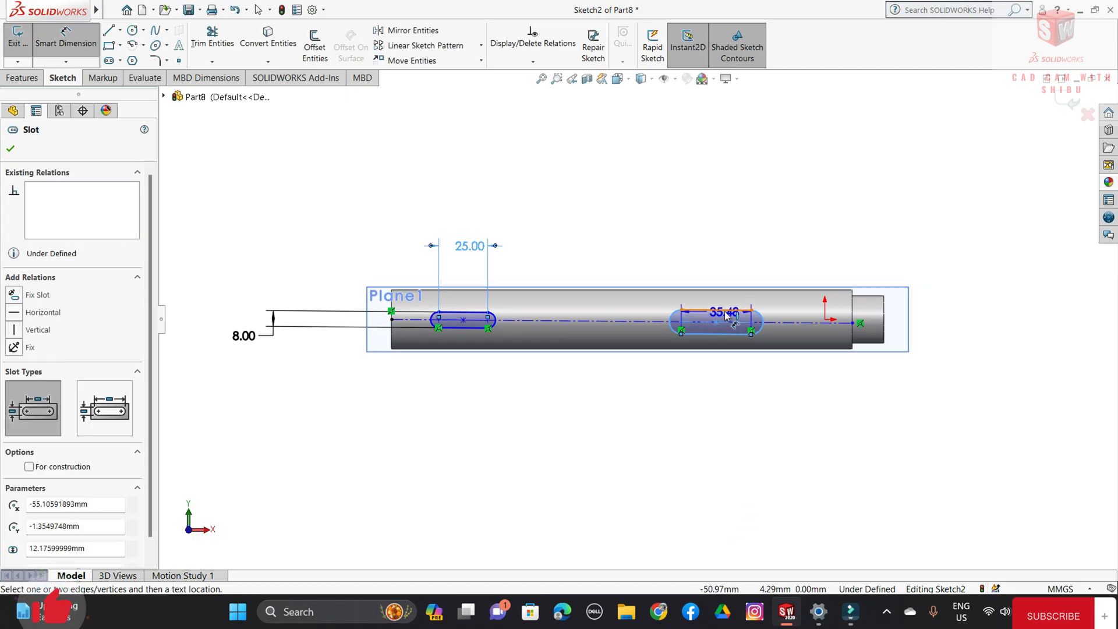
{"action": "left_click", "coordinate": [814, 217]}
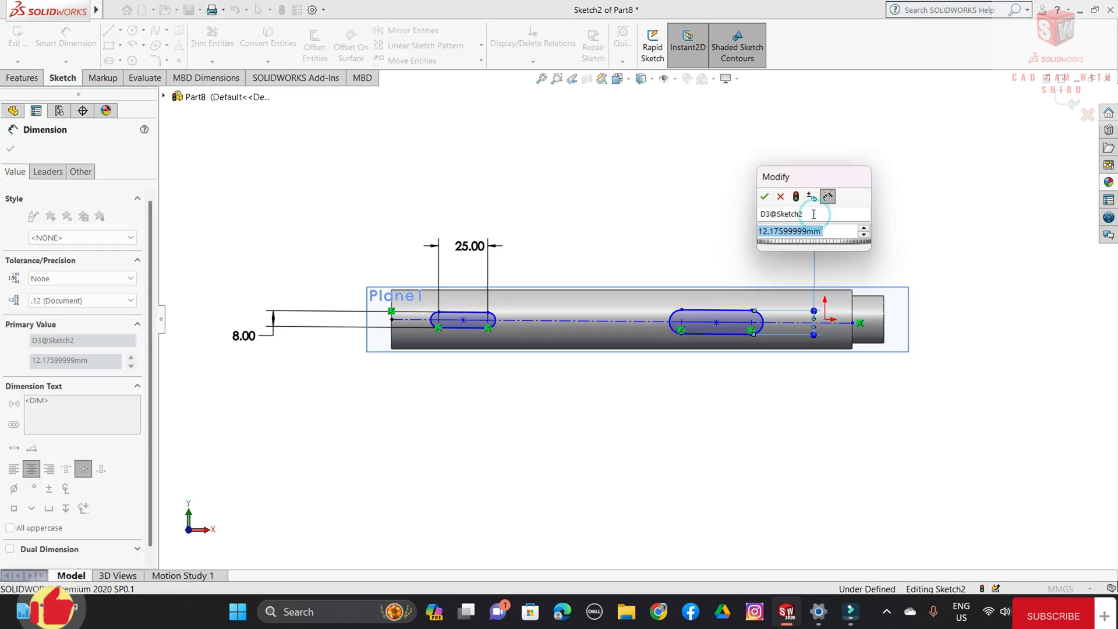
{"action": "type", "text": "8"}
{"action": "key", "text": "Return"}
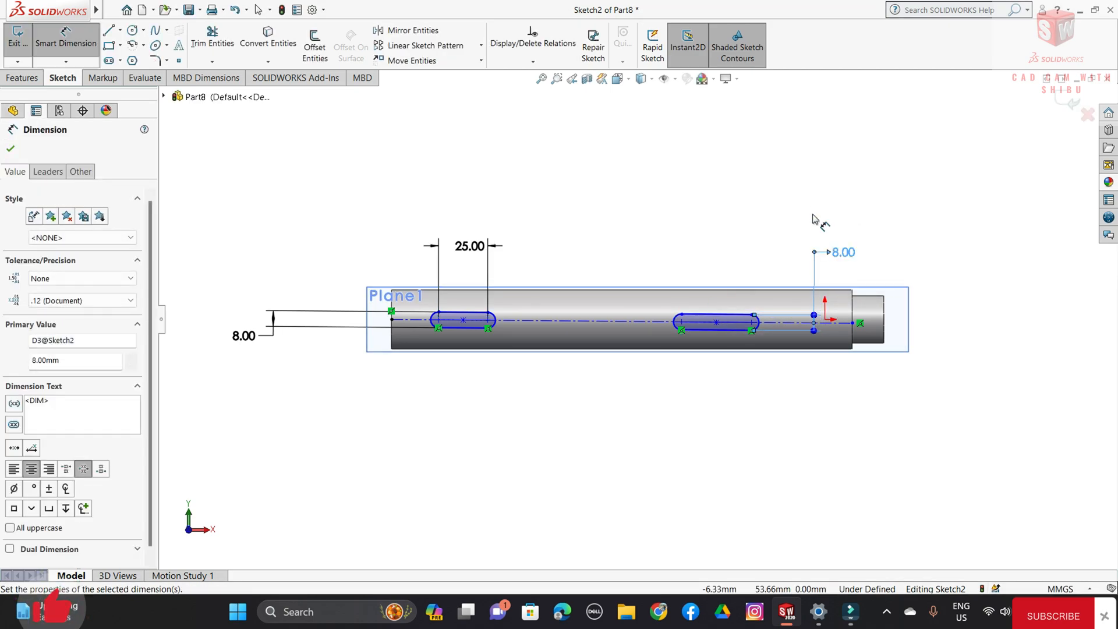
{"action": "left_click", "coordinate": [750, 322]}
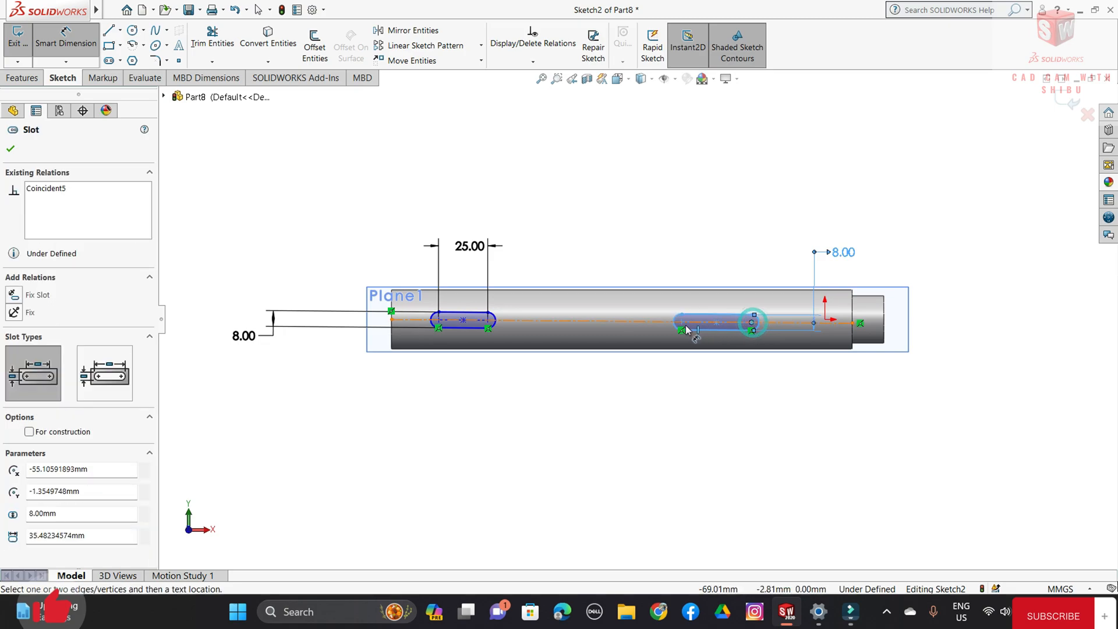
{"action": "left_click", "coordinate": [683, 322]}
{"action": "left_click", "coordinate": [714, 220]}
{"action": "type", "text": "25"}
{"action": "key", "text": "Return"}
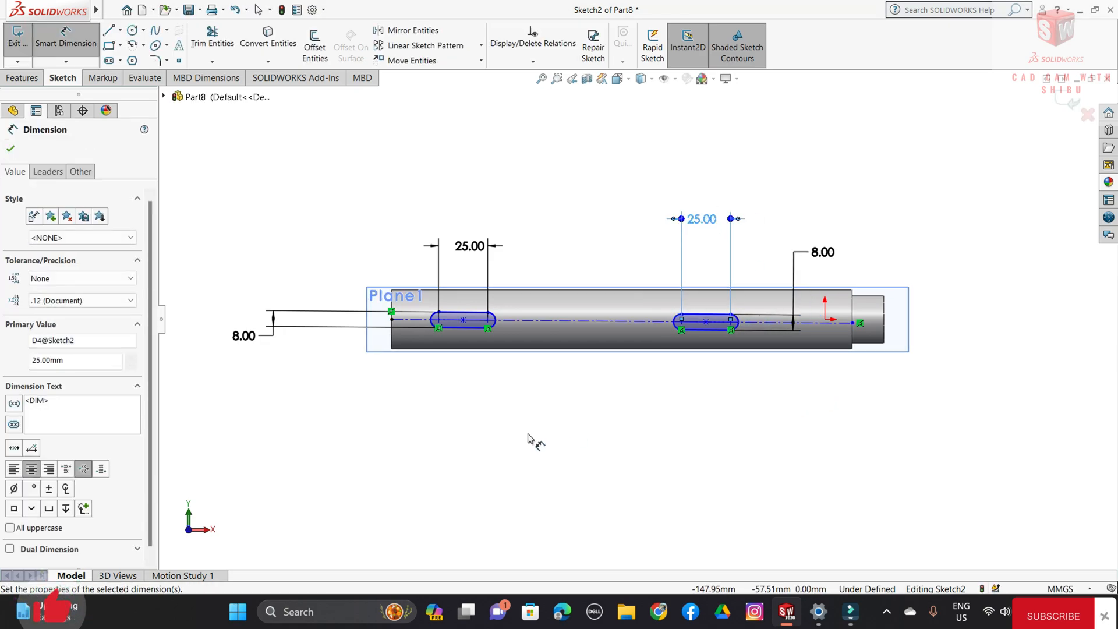
Locate the plain-end slot by dimensioning its outer arc center 30 mm from the shaft's end face.
{"action": "scroll", "coordinate": [580, 364], "scroll_direction": "down", "scroll_amount": 2}
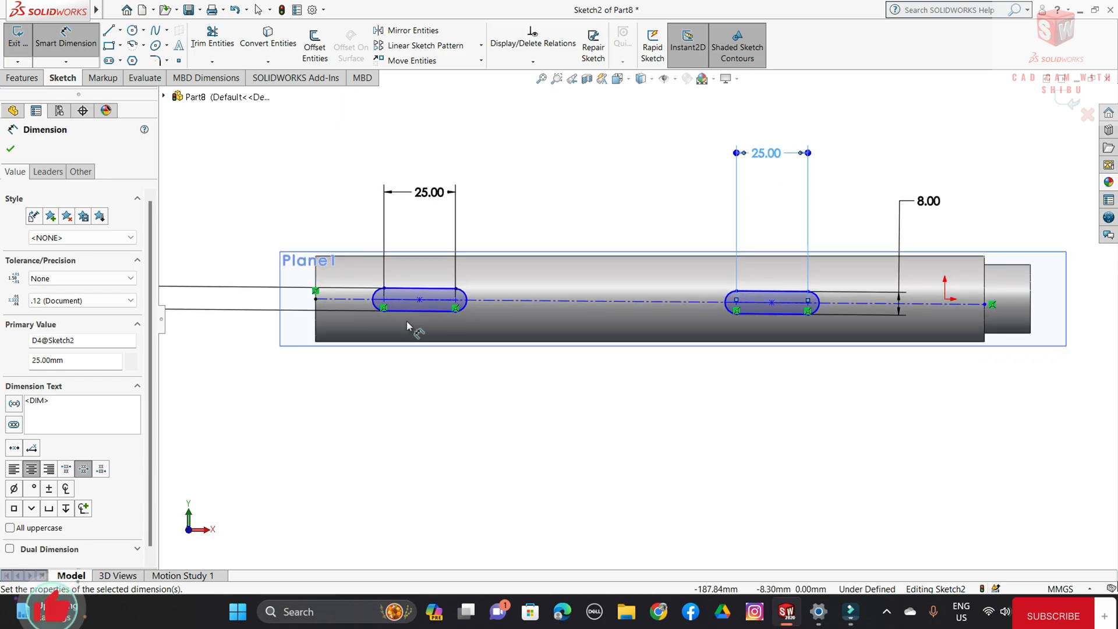
{"action": "left_click", "coordinate": [380, 304]}
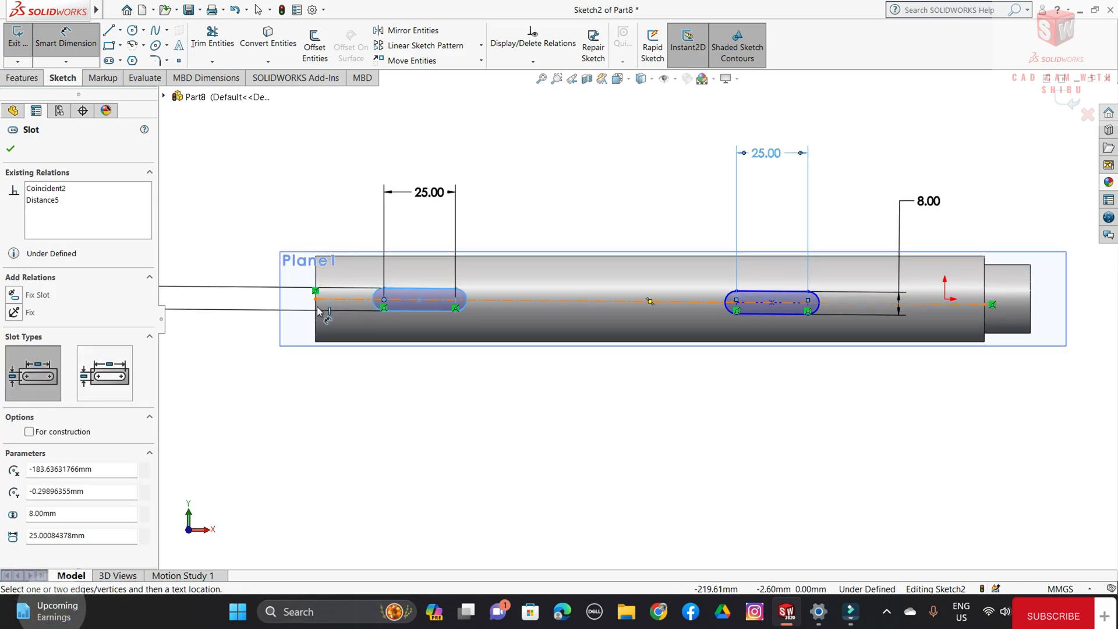
{"action": "left_click", "coordinate": [316, 314]}
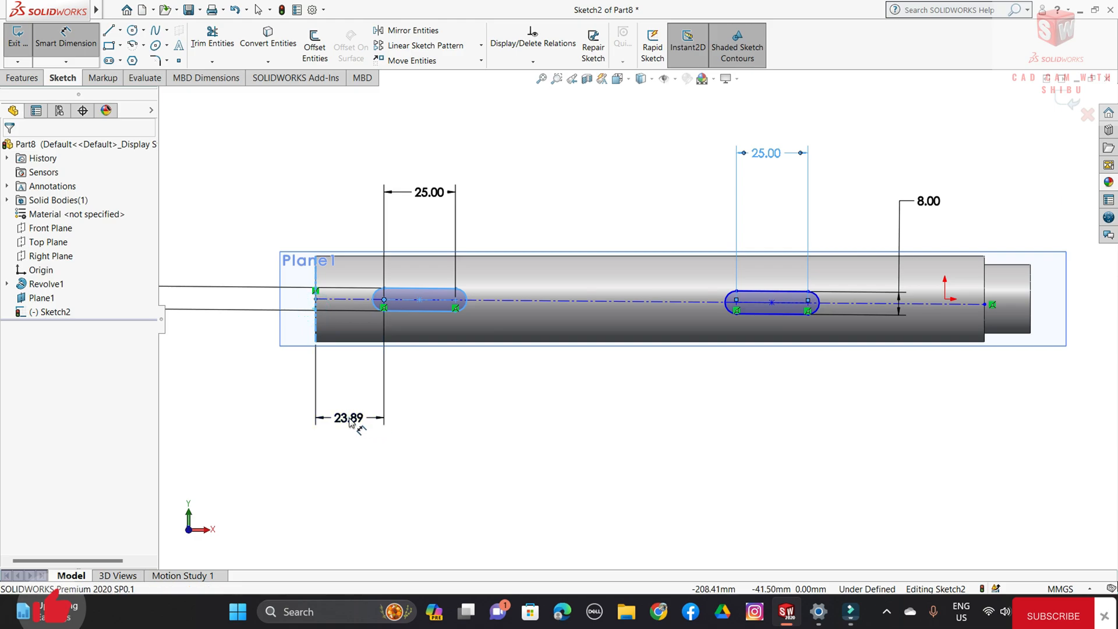
{"action": "left_click", "coordinate": [350, 418]}
{"action": "type", "text": "20"}
{"action": "key", "text": "Return"}
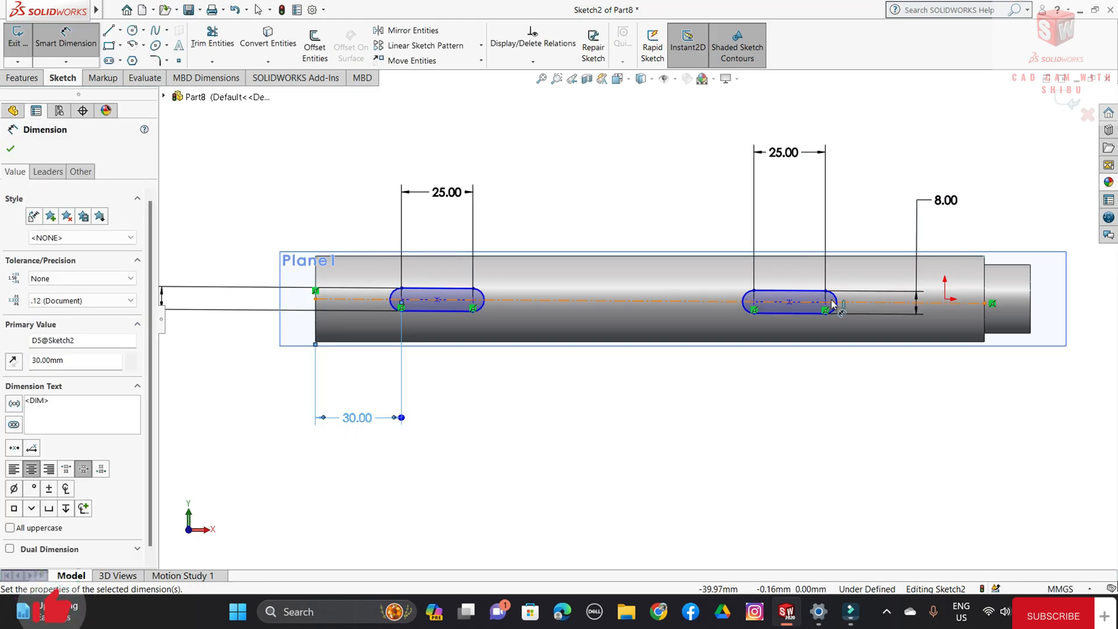
Locate the other slot by dimensioning its outer arc center 30 mm from the shaft's shoulder, and finish dimensioning.
{"action": "left_click", "coordinate": [832, 307]}
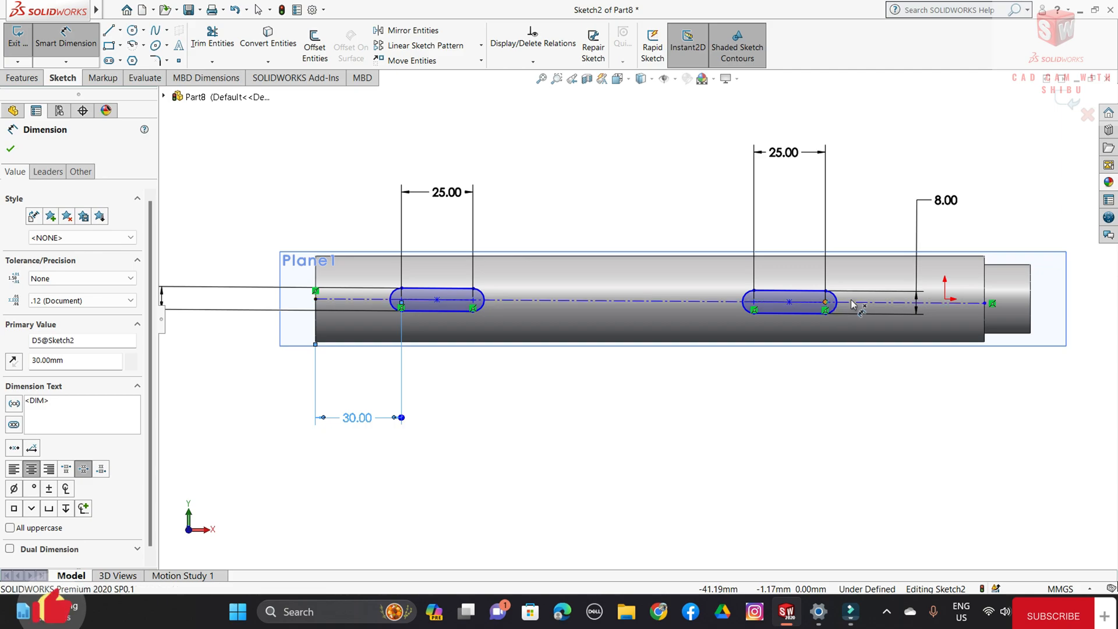
{"action": "left_click", "coordinate": [984, 296]}
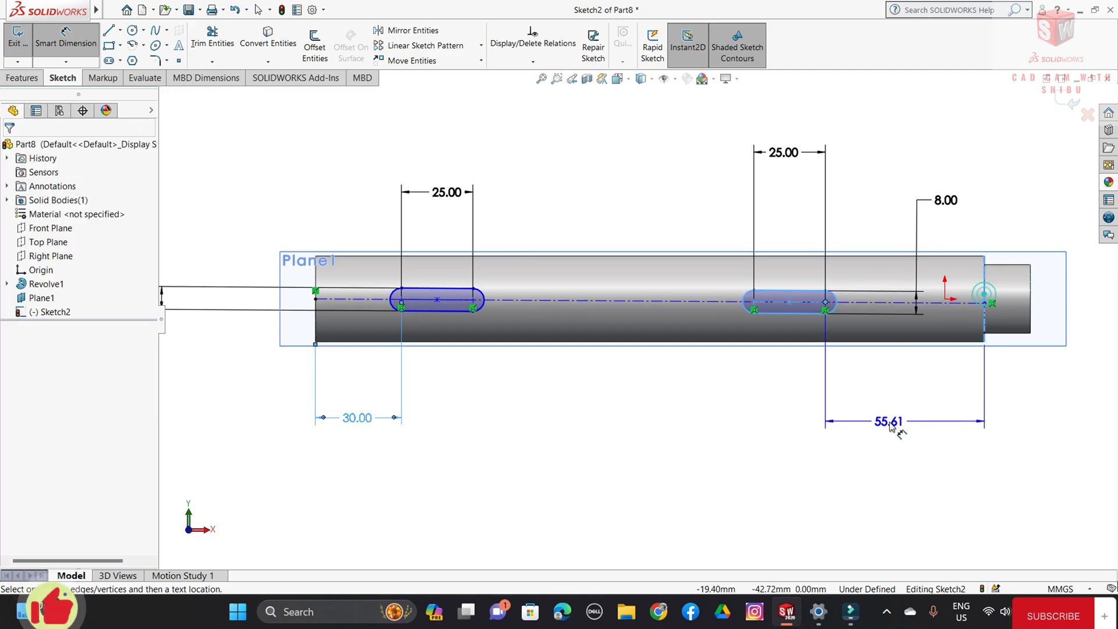
{"action": "left_click", "coordinate": [908, 422]}
{"action": "type", "text": "30"}
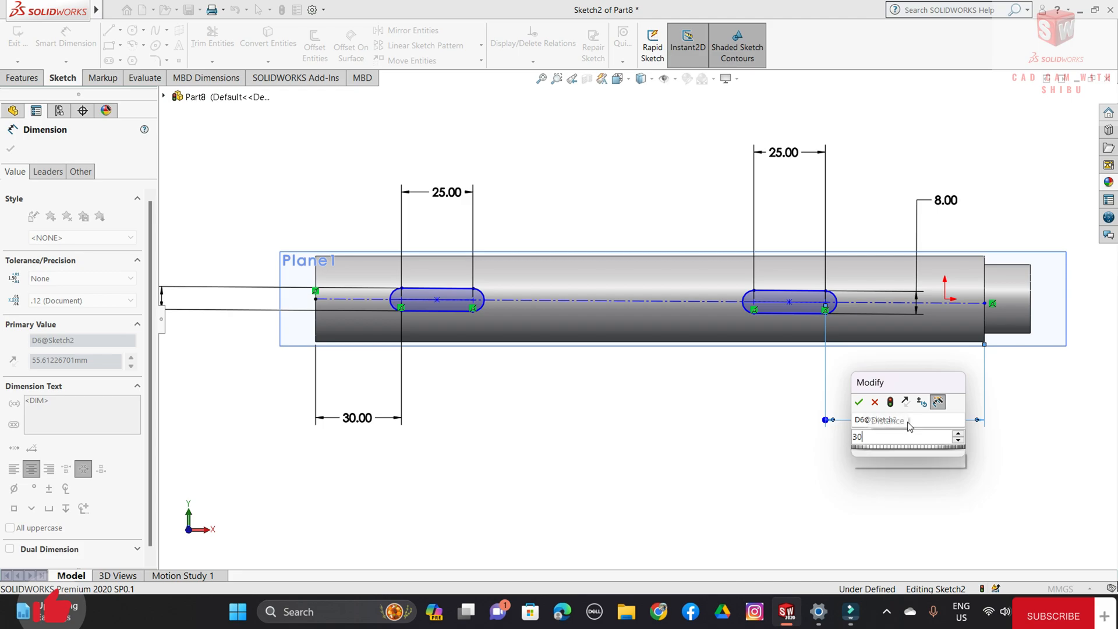
{"action": "key", "text": "Return"}
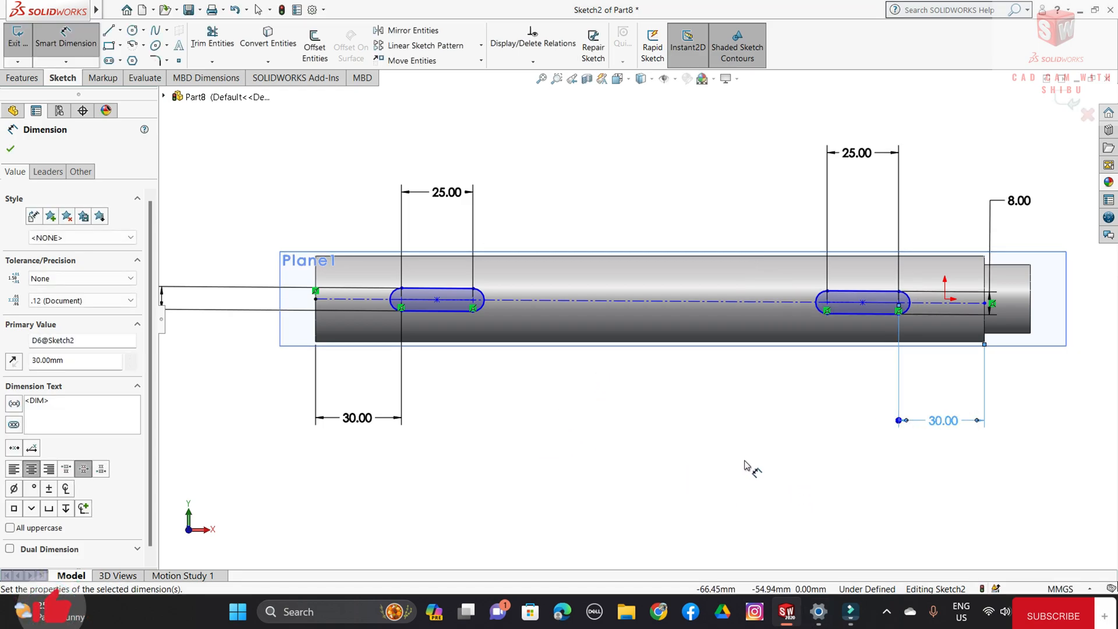
{"action": "middle_click_drag", "start_coordinate": [594, 477], "coordinate": [637, 417]}
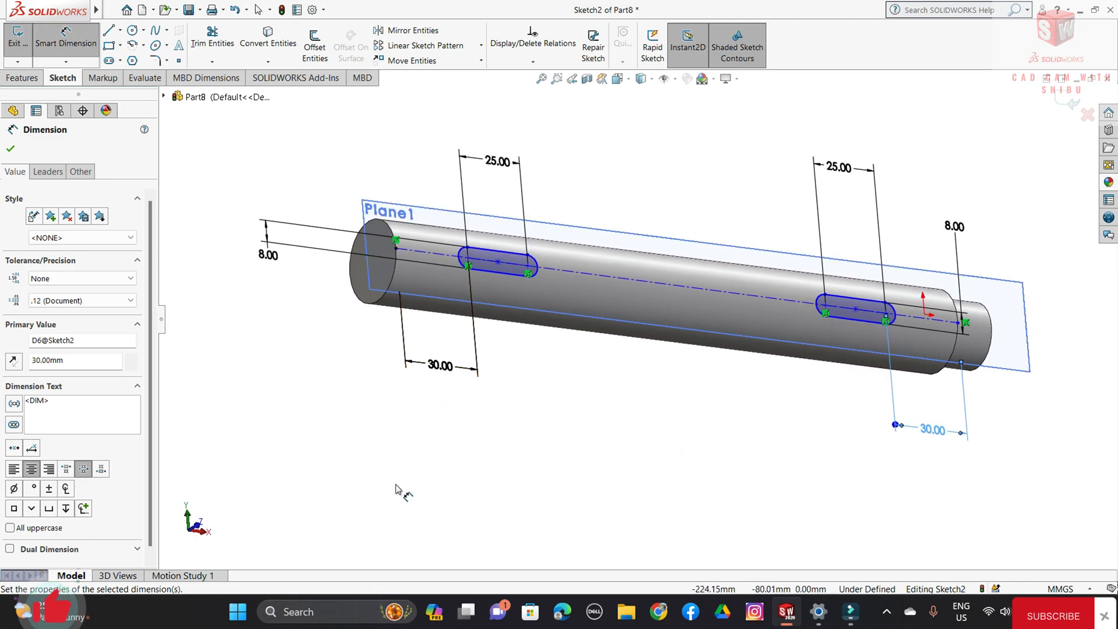
{"action": "left_click", "coordinate": [10, 149]}
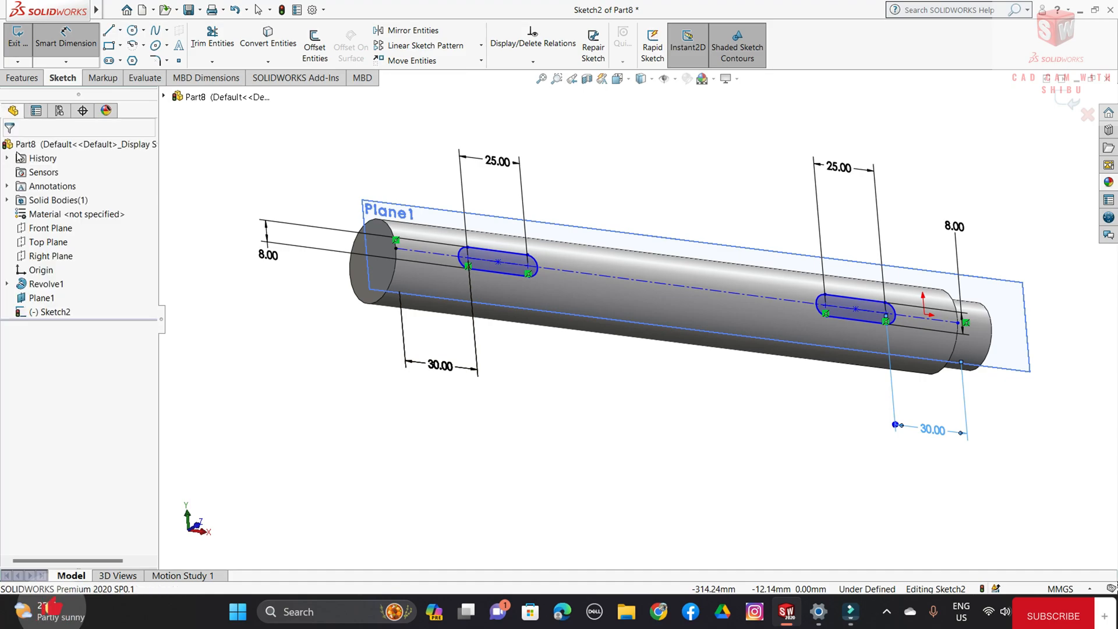
{"action": "left_click", "coordinate": [11, 82]}
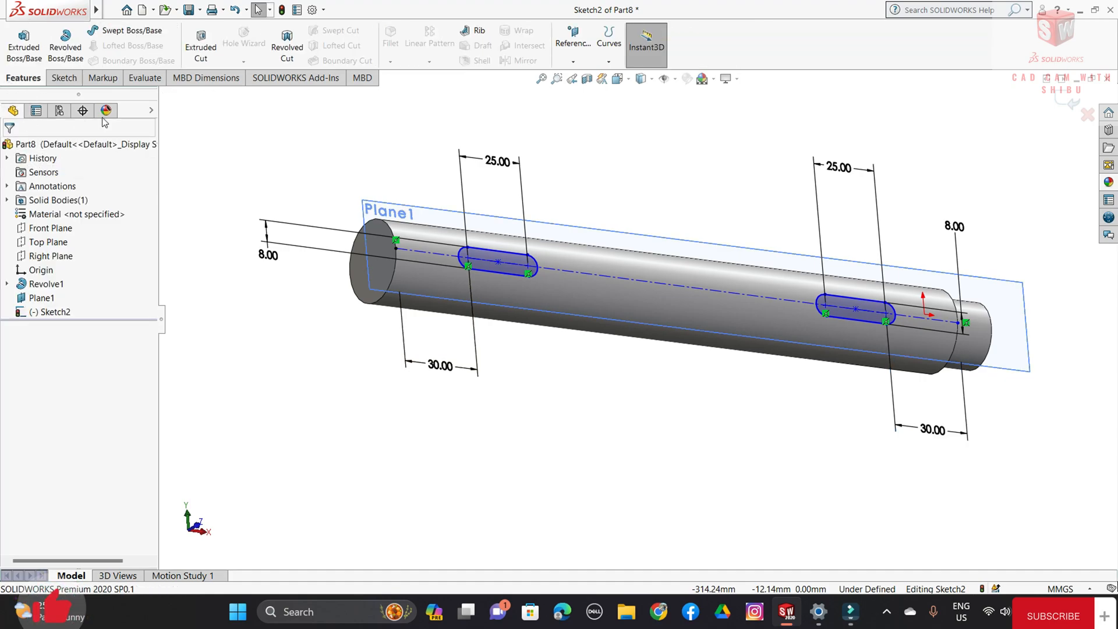
Cut-extrude both slots to a blind depth of 4 mm into the shaft.
{"action": "left_click", "coordinate": [208, 52]}
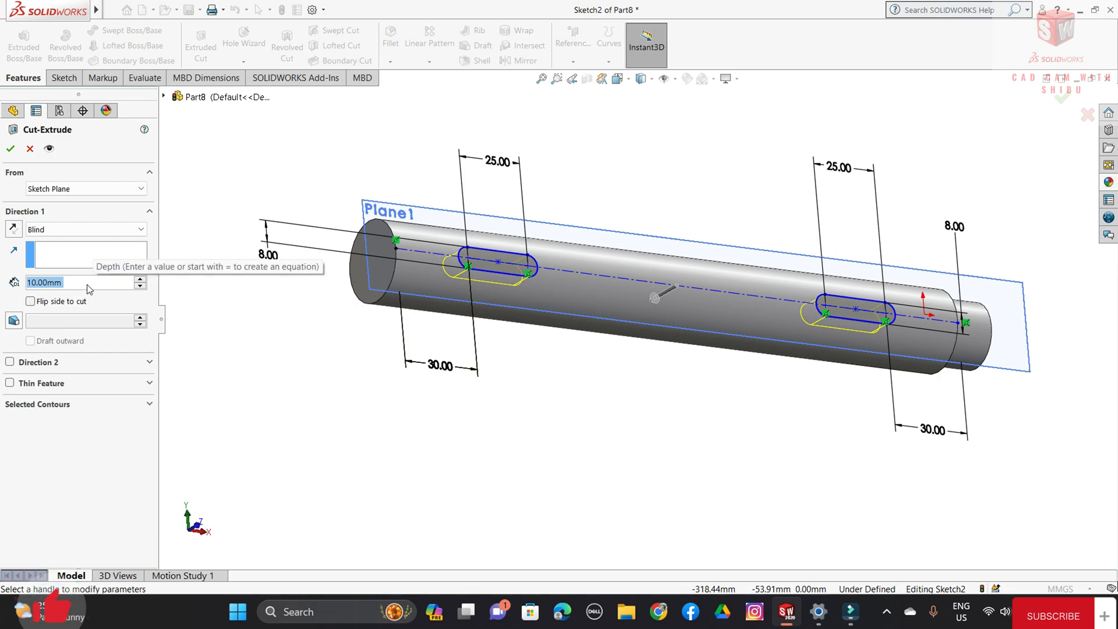
{"action": "type", "text": "4"}
{"action": "key", "text": "Return"}
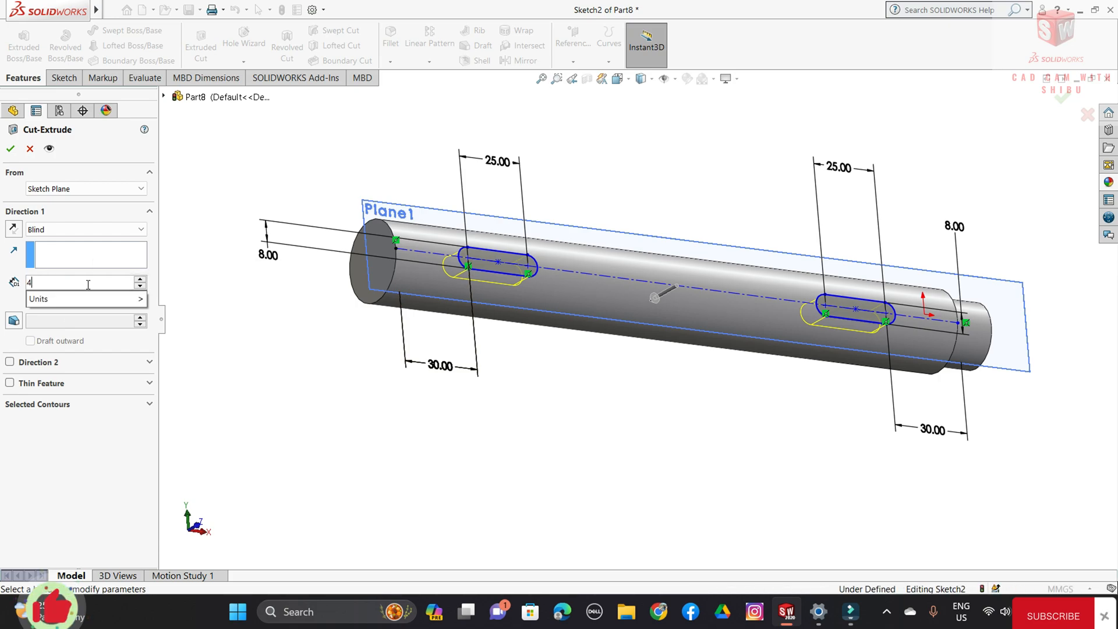
{"action": "left_click", "coordinate": [10, 150]}
{"action": "middle_click_drag", "start_coordinate": [606, 363], "coordinate": [552, 394]}
{"action": "middle_click_drag", "start_coordinate": [589, 365], "coordinate": [539, 334]}
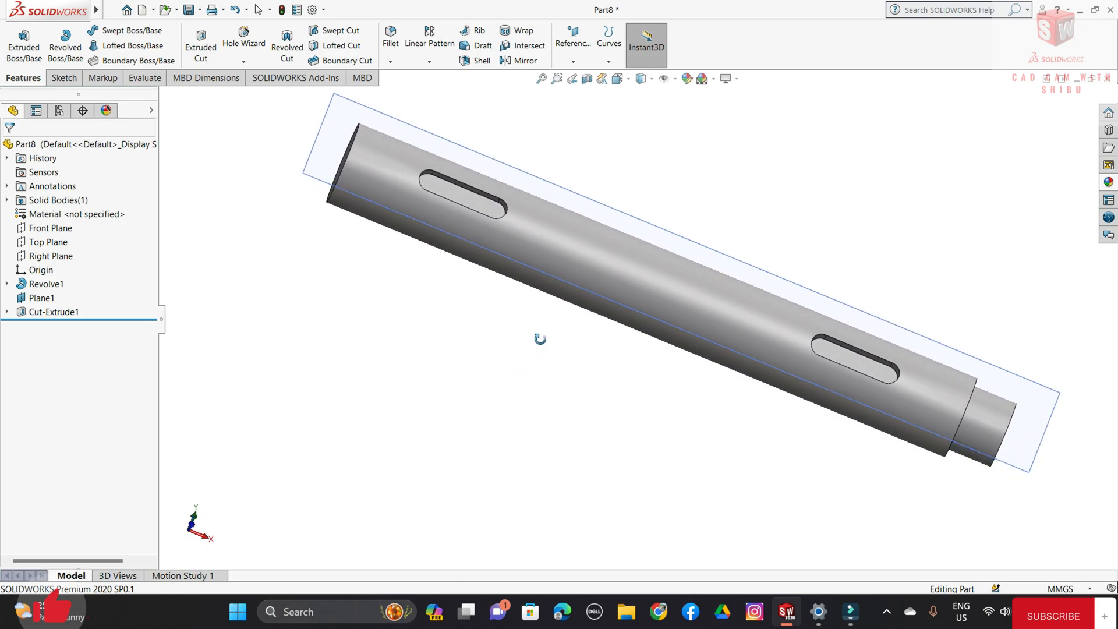
Hide the offset reference plane used for the two slot sketches.
{"action": "right_click", "coordinate": [607, 295]}
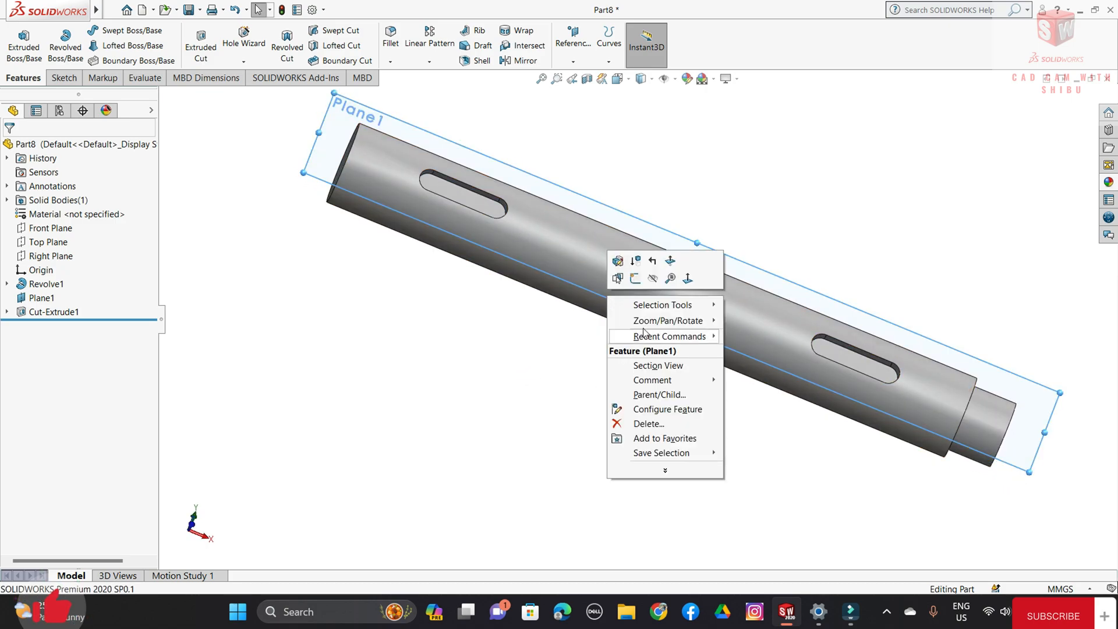
{"action": "left_click", "coordinate": [652, 279]}
{"action": "scroll", "coordinate": [369, 401], "scroll_direction": "up", "scroll_amount": 2}
{"action": "scroll", "coordinate": [529, 377], "scroll_direction": "down", "scroll_amount": 2}
{"action": "scroll", "coordinate": [556, 354], "scroll_direction": "up", "scroll_amount": 1}
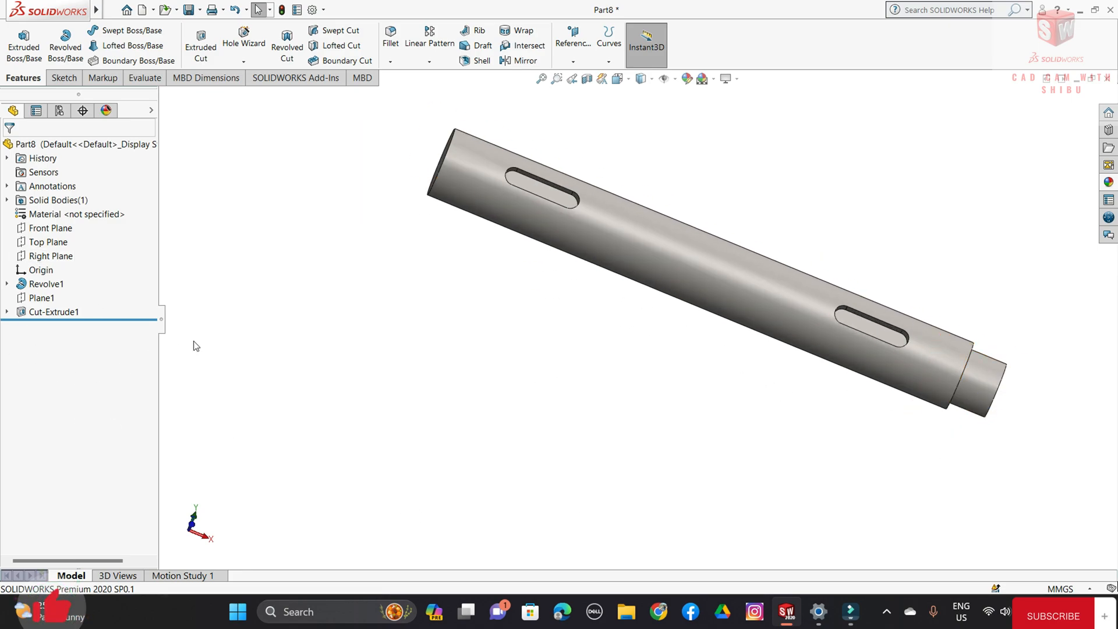
Create a reference plane offset 12 mm from the Front Plane.
{"action": "left_click", "coordinate": [46, 227]}
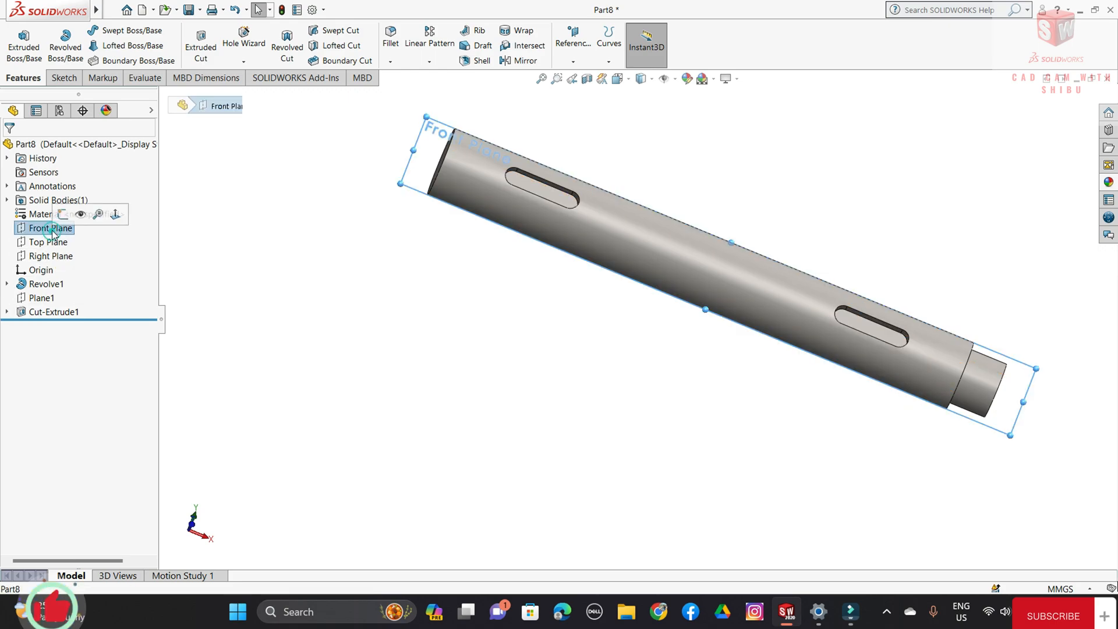
{"action": "left_click", "coordinate": [572, 63]}
{"action": "left_click", "coordinate": [578, 76]}
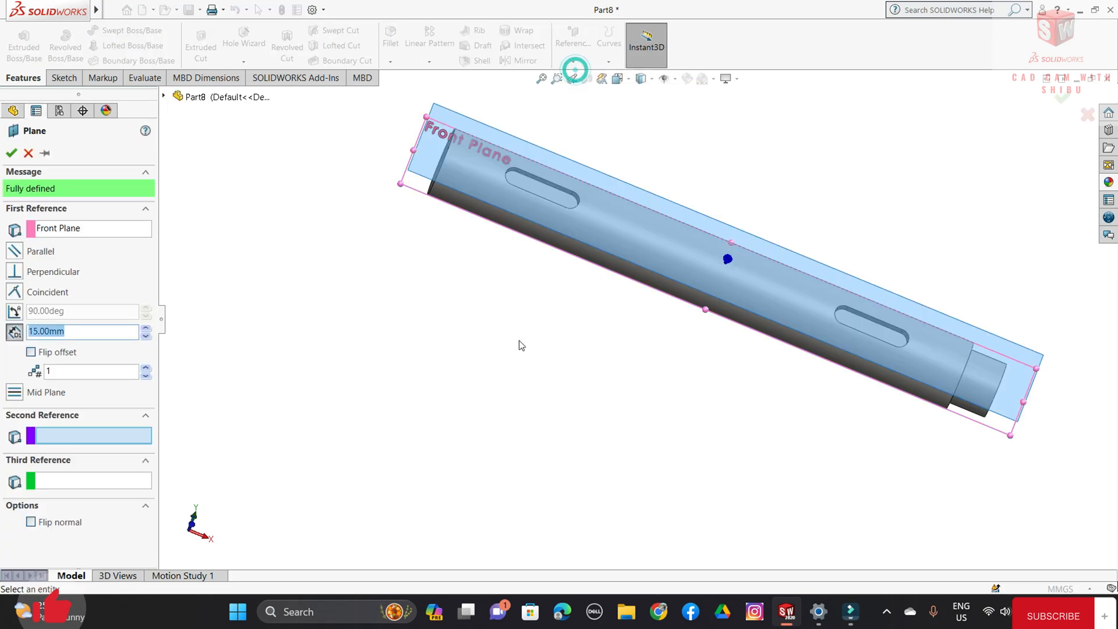
{"action": "middle_click_drag", "start_coordinate": [760, 449], "coordinate": [689, 404]}
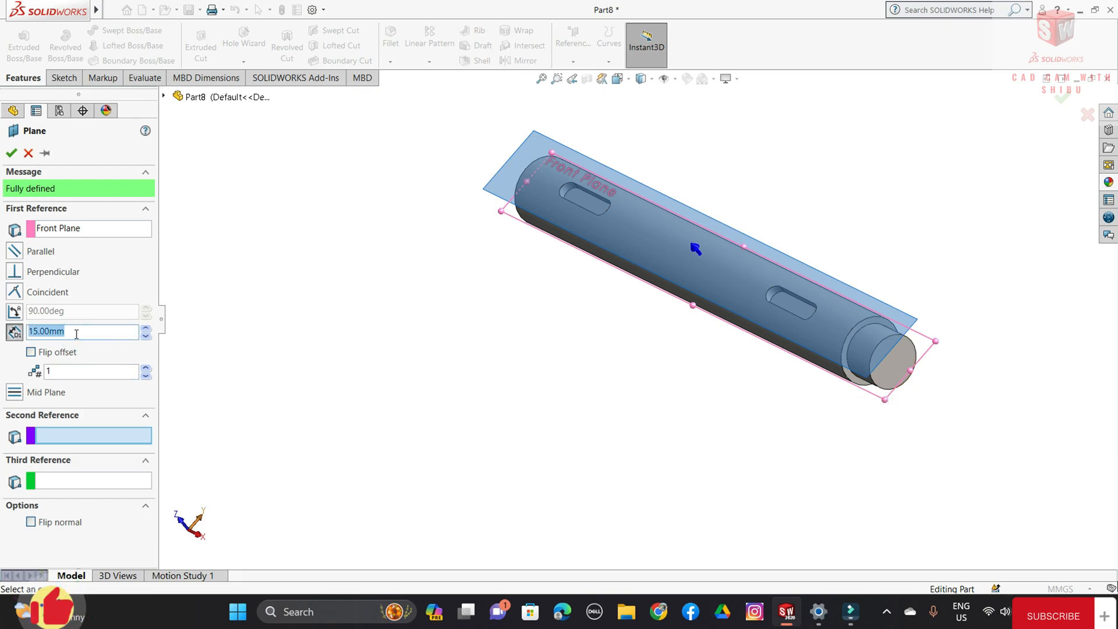
{"action": "key", "text": "Return"}
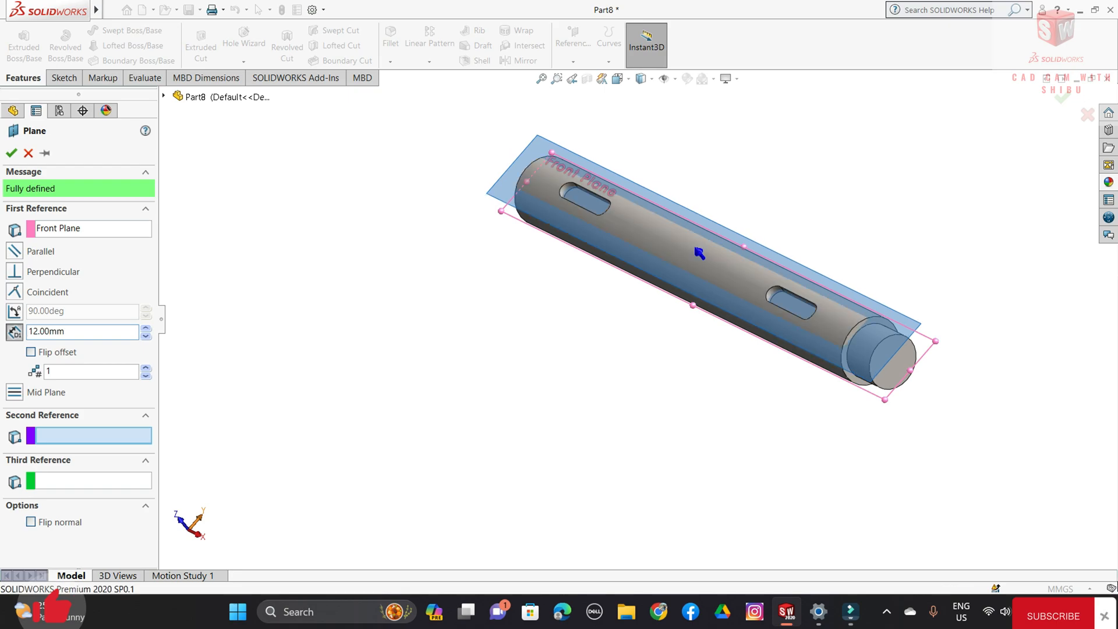
{"action": "left_click", "coordinate": [11, 153]}
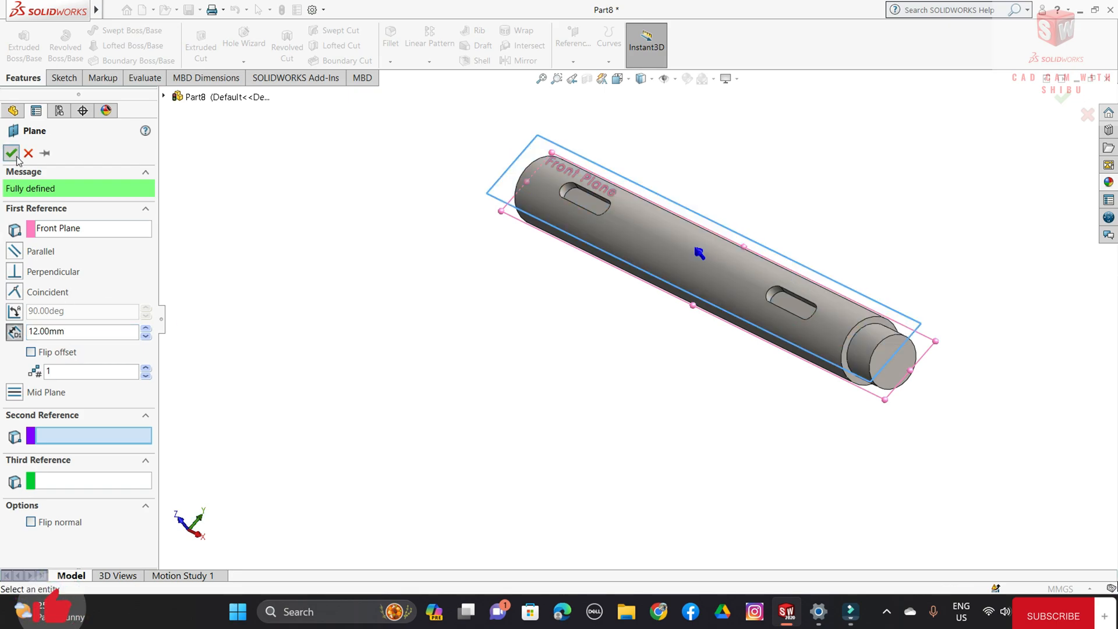
Start a sketch on the plane offset 12 mm and orient the view normal to it.
{"action": "left_click", "coordinate": [802, 349]}
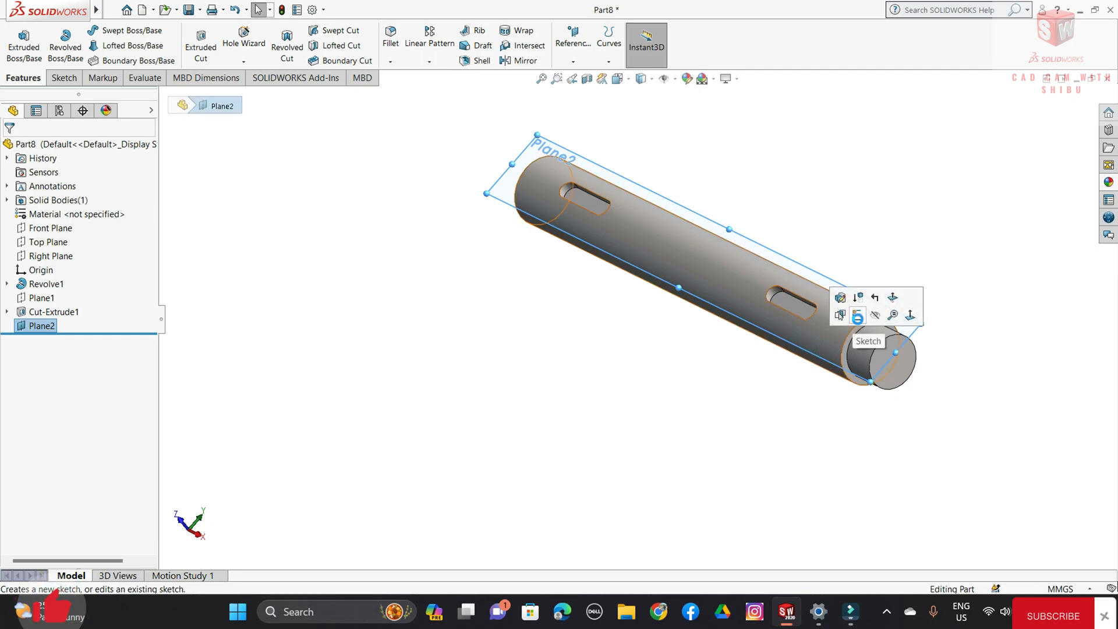
{"action": "left_click", "coordinate": [854, 314]}
{"action": "key", "text": "space"}
{"action": "left_click", "coordinate": [966, 507]}
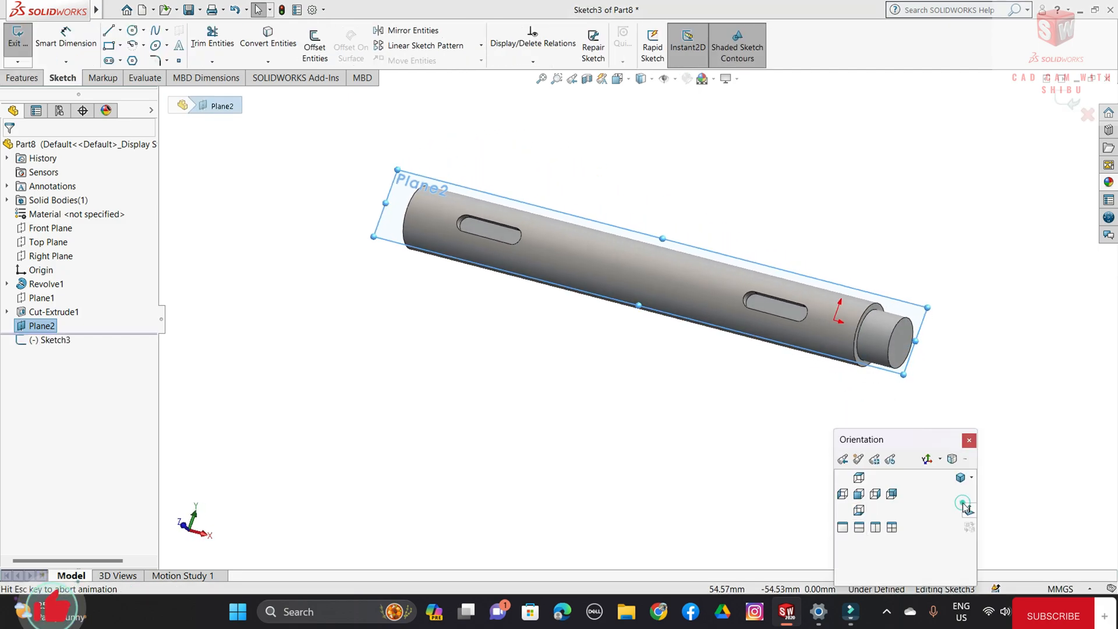
Sketch a short horizontal centerline along the shaft axis, from the stepped end's face to just inside the shoulder.
{"action": "left_click", "coordinate": [120, 30]}
{"action": "left_click", "coordinate": [140, 56]}
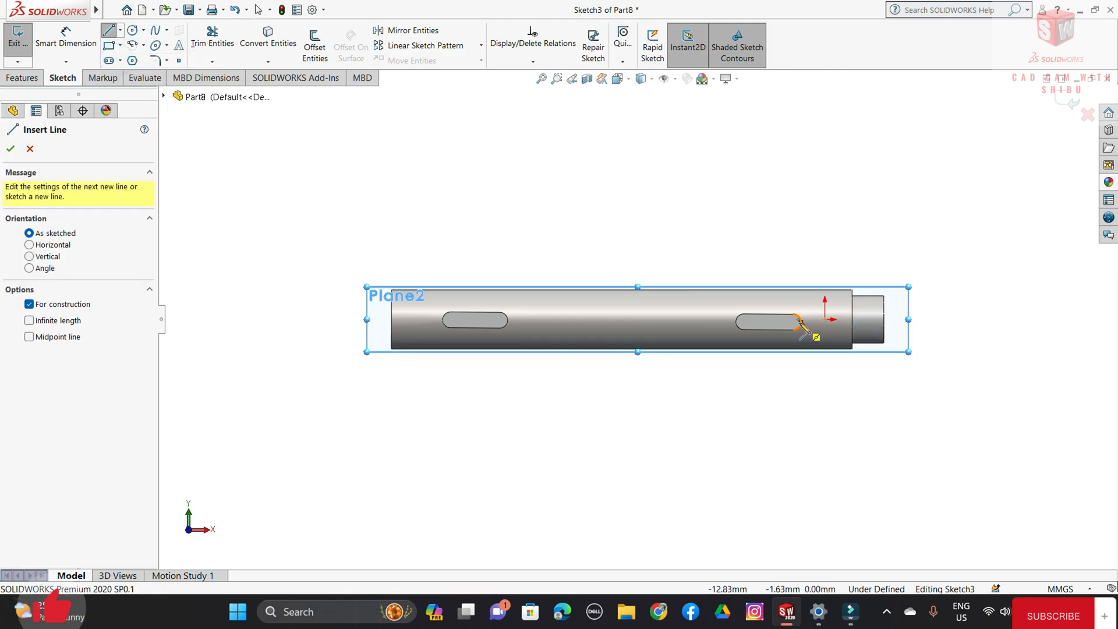
{"action": "left_click", "coordinate": [883, 319]}
{"action": "left_click", "coordinate": [849, 319]}
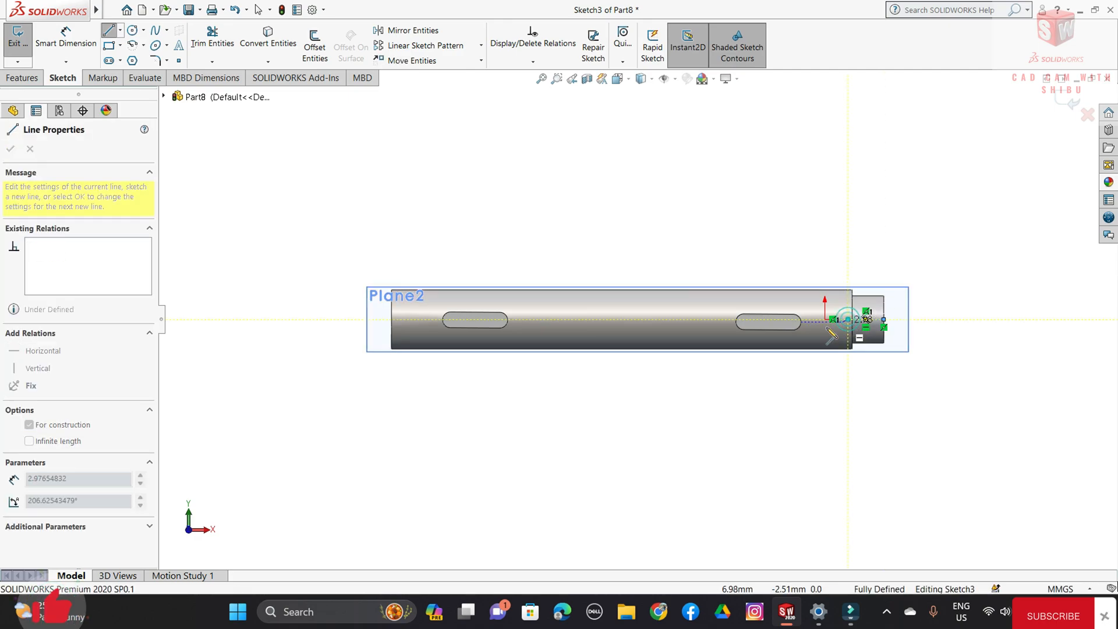
{"action": "key", "text": "Escape"}
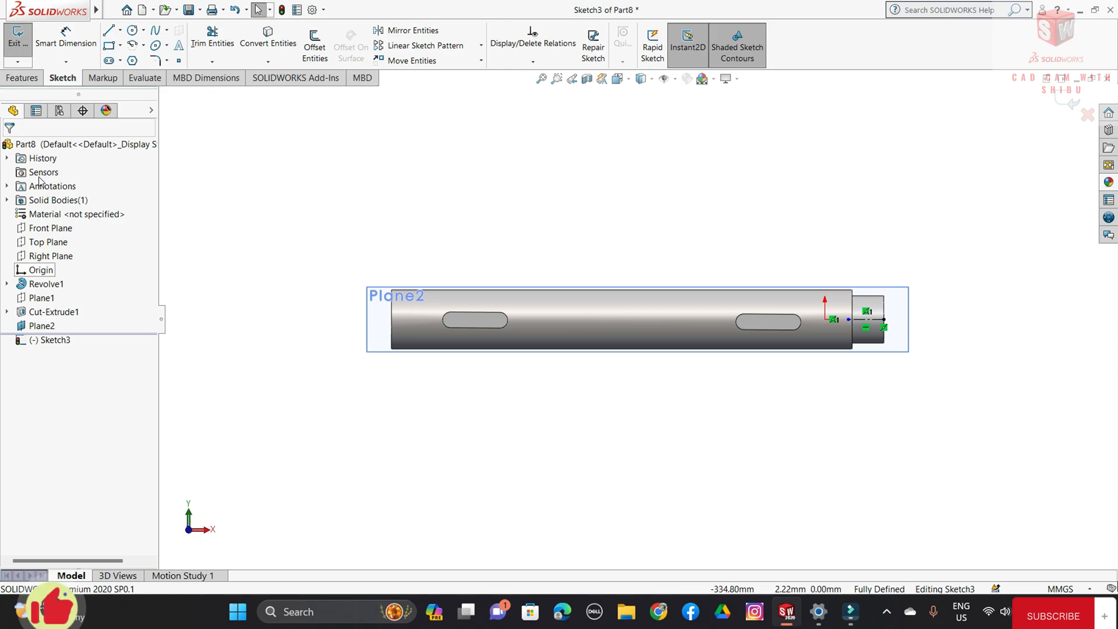
Sketch a straight slot on the stepped end's centerline, about 8.5 mm between arc centers and 4.6 mm wide.
{"action": "left_click", "coordinate": [109, 61]}
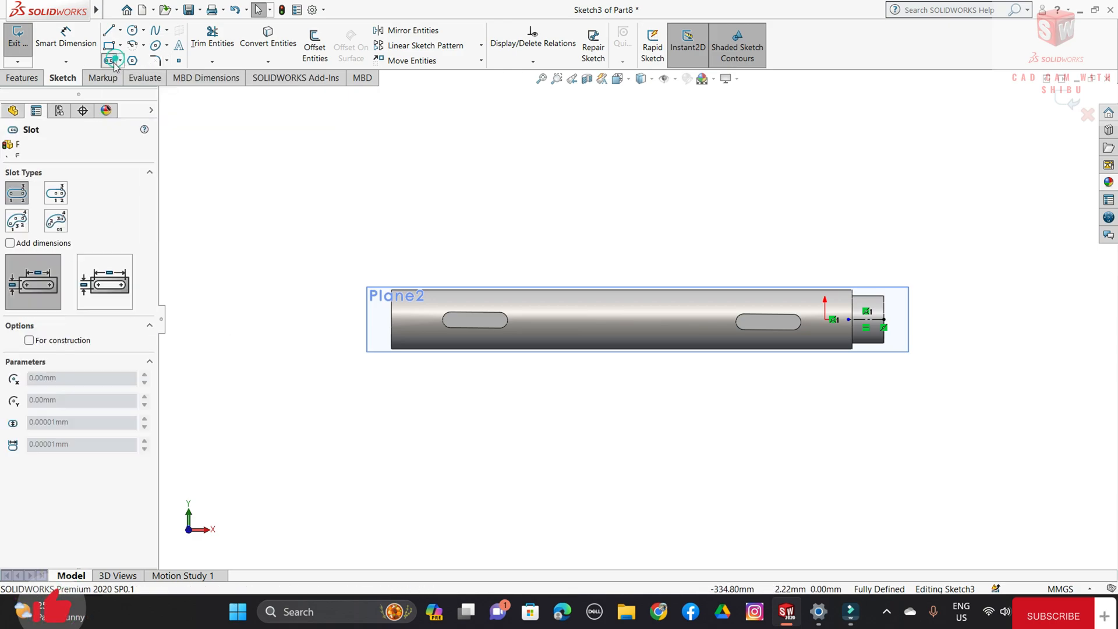
{"action": "left_click", "coordinate": [108, 61]}
{"action": "scroll", "coordinate": [861, 324], "scroll_direction": "down", "scroll_amount": 5}
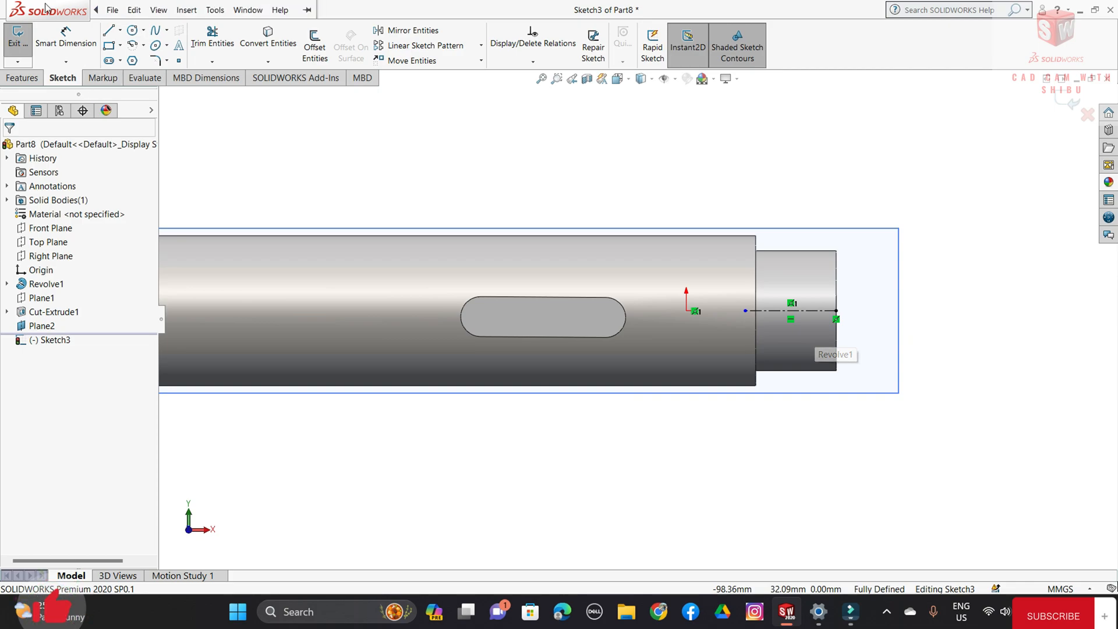
{"action": "left_click", "coordinate": [119, 60]}
{"action": "left_click", "coordinate": [136, 75]}
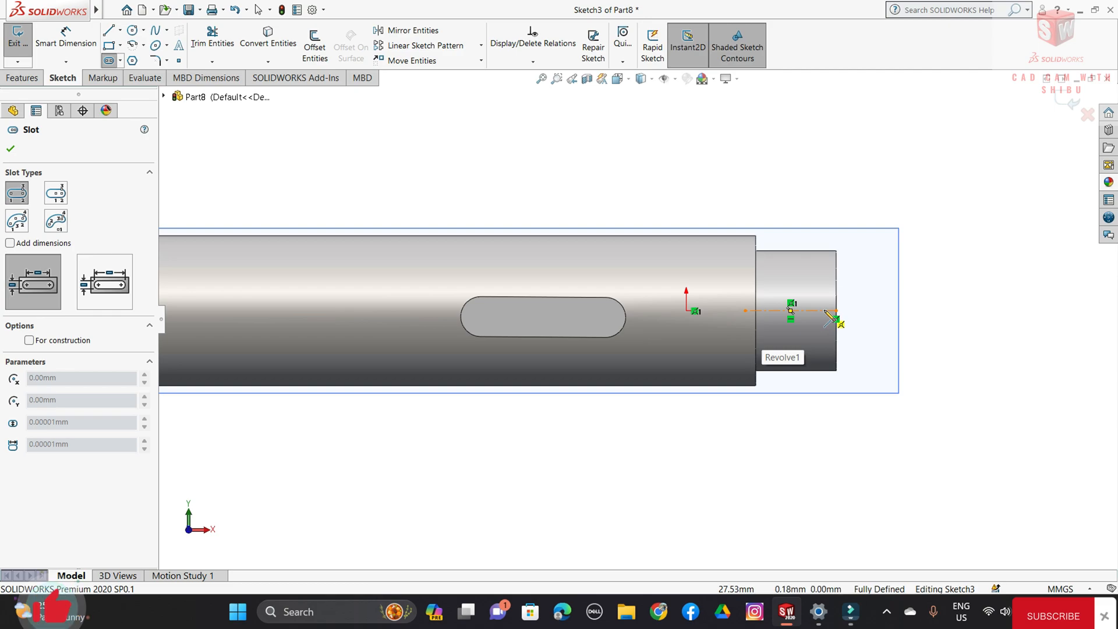
{"action": "left_click", "coordinate": [823, 310]}
{"action": "left_click", "coordinate": [782, 310]}
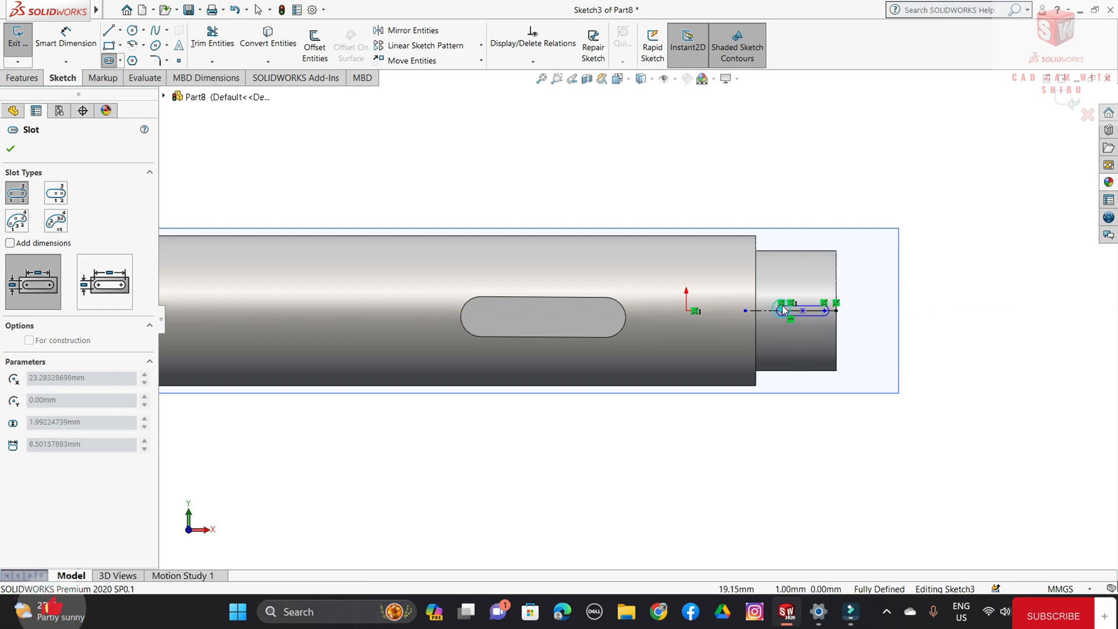
{"action": "left_click", "coordinate": [781, 299]}
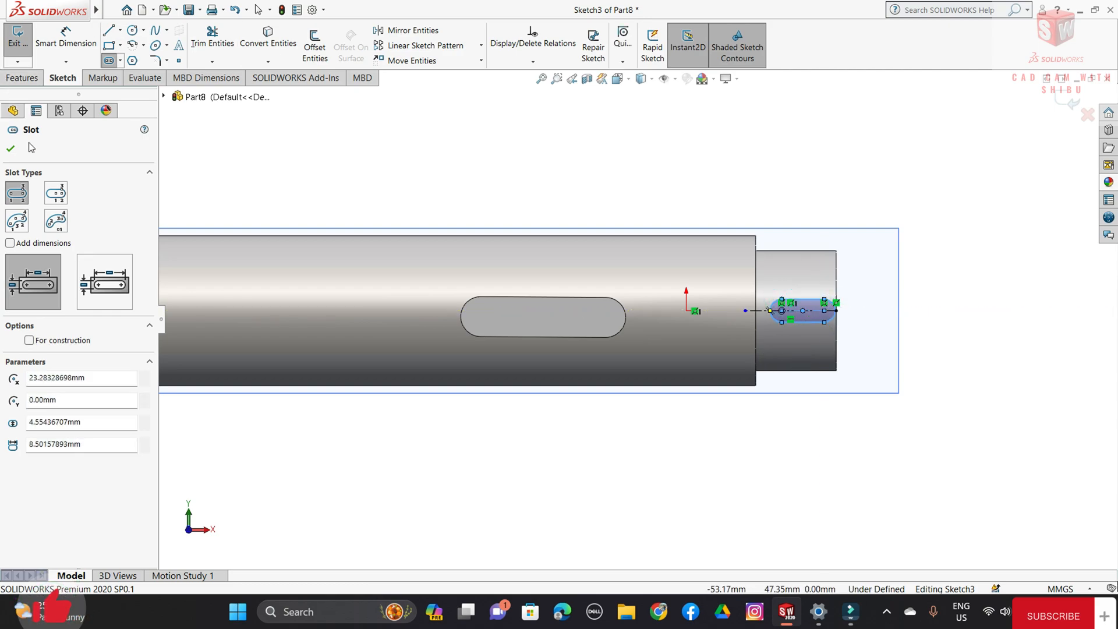
{"action": "left_click", "coordinate": [11, 148]}
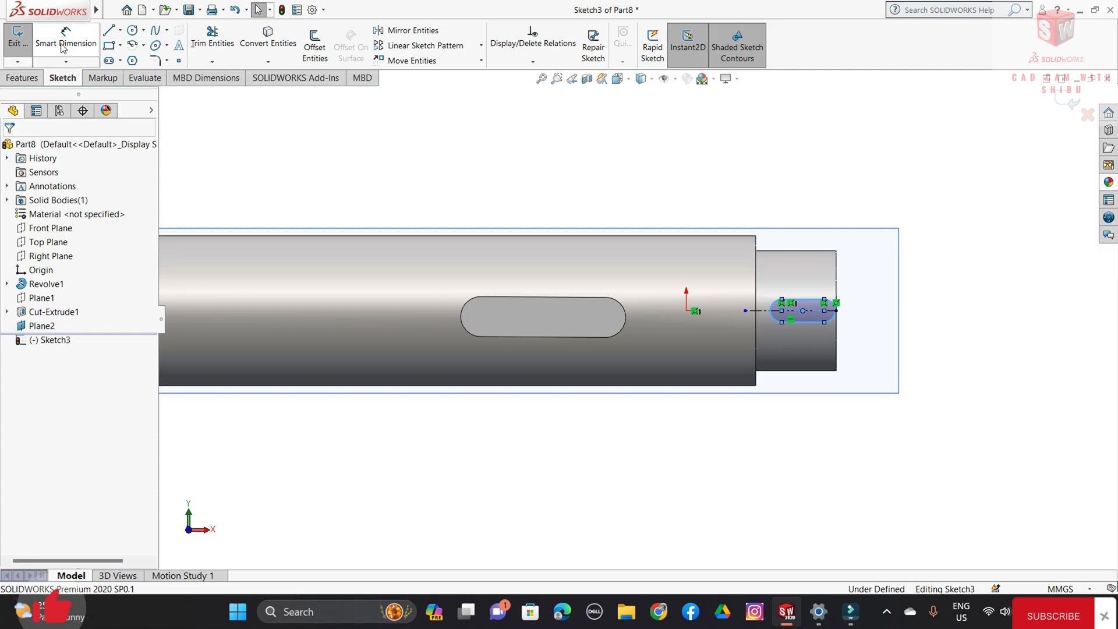
Dimension the new slot's inner arc center 3 mm from the shaft's shoulder.
{"action": "left_click", "coordinate": [63, 48]}
{"action": "scroll", "coordinate": [798, 304], "scroll_direction": "down", "scroll_amount": 4}
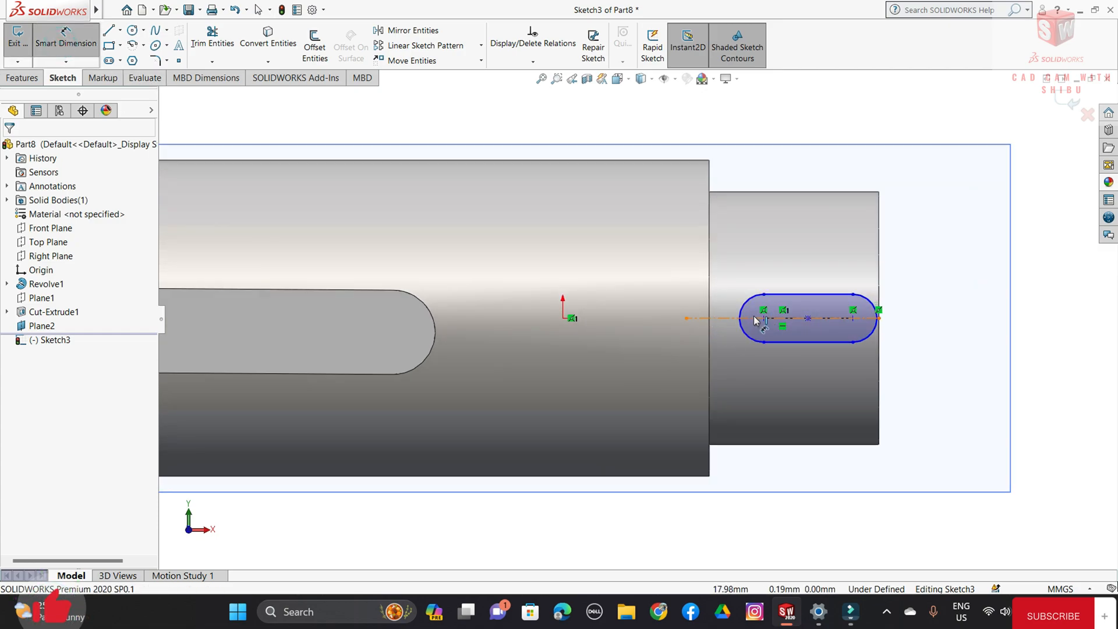
{"action": "left_click", "coordinate": [764, 319]}
{"action": "left_click", "coordinate": [711, 324]}
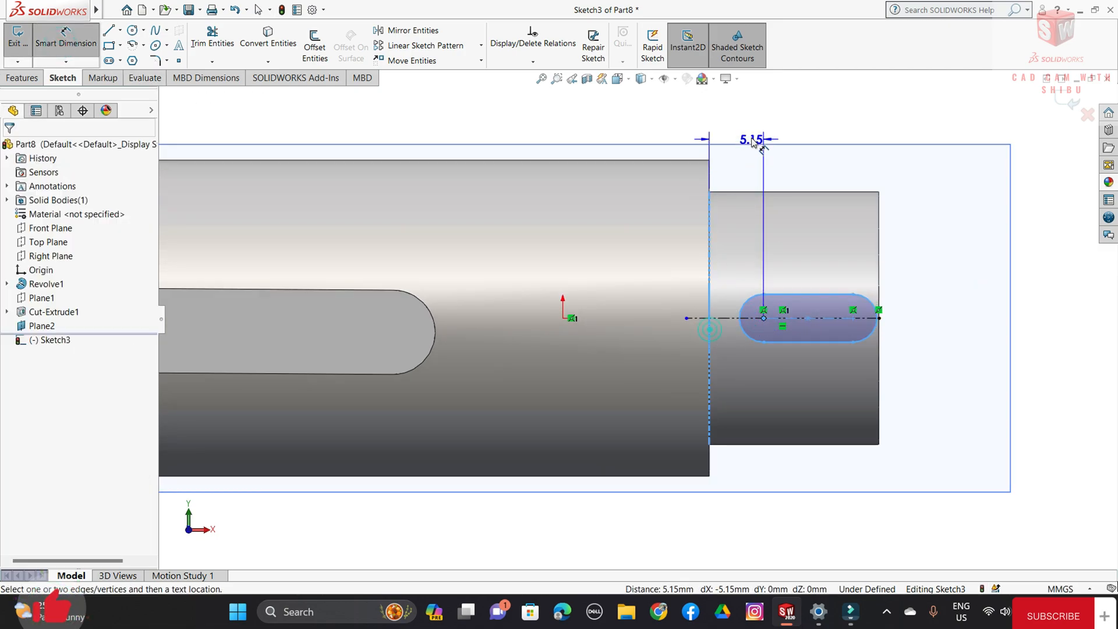
{"action": "left_click", "coordinate": [743, 120]}
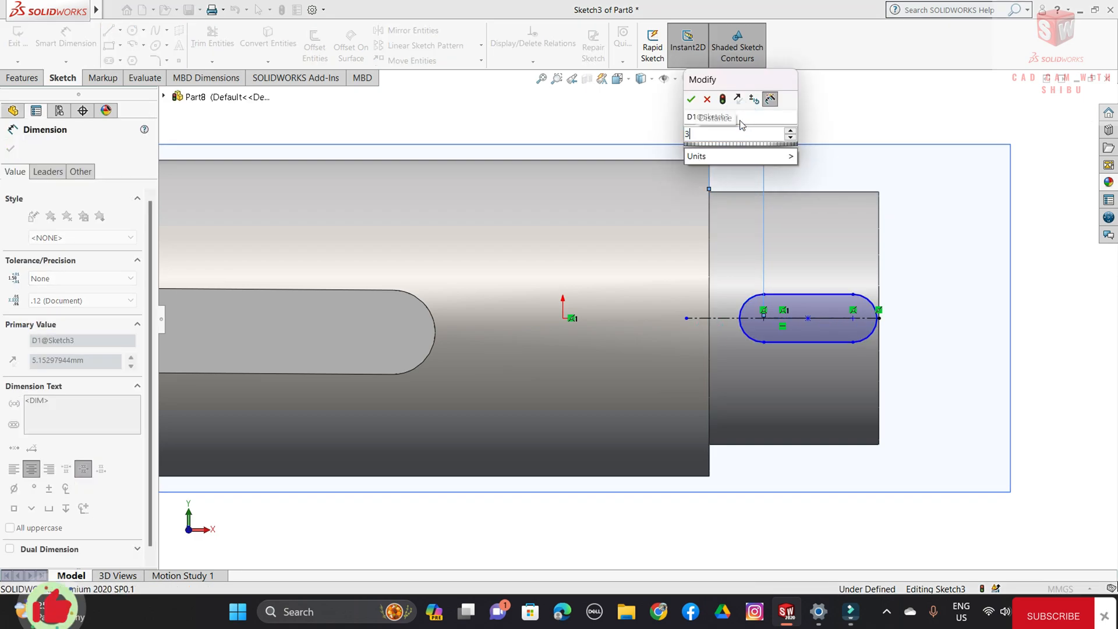
{"action": "key", "text": "Return"}
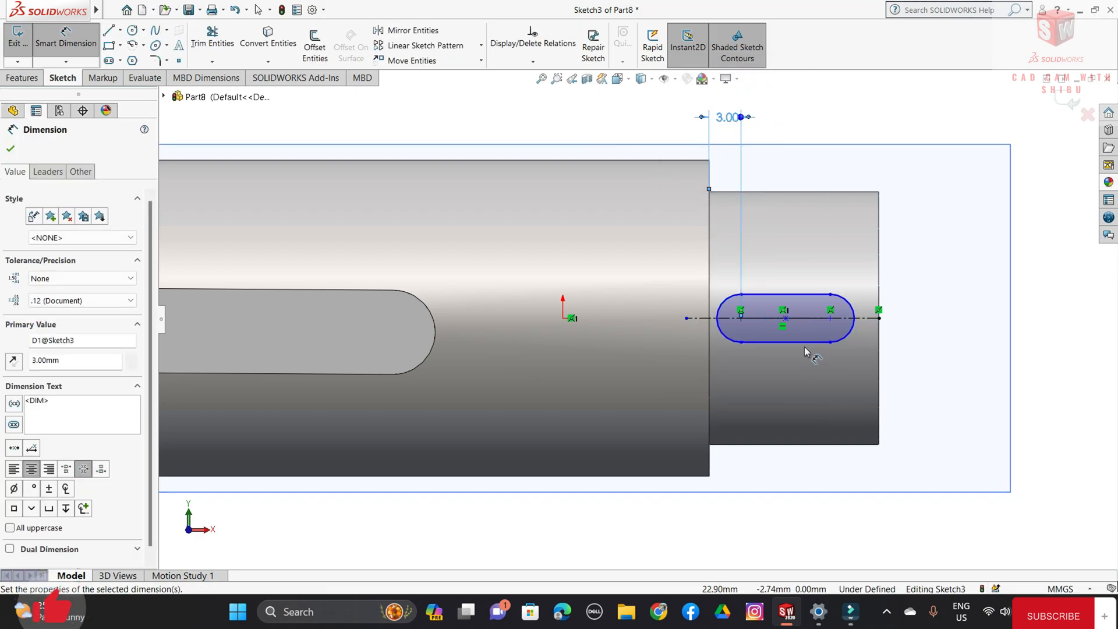
Dimension the slot's width as 8 mm and change its inner arc center's distance from the shoulder to 4 mm.
{"action": "left_click", "coordinate": [805, 342]}
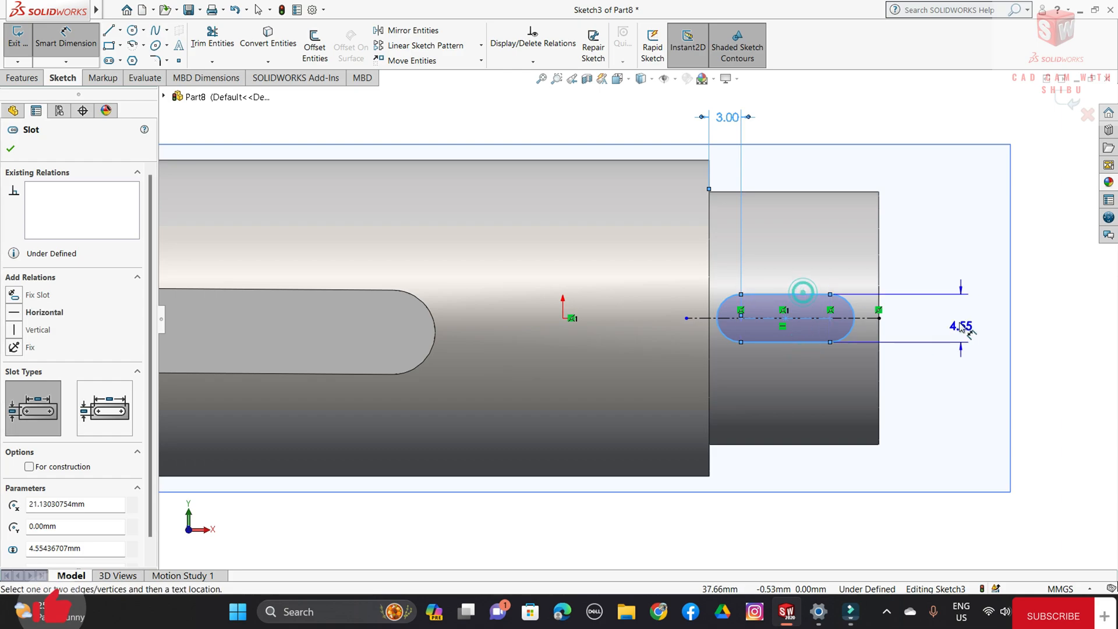
{"action": "left_click", "coordinate": [964, 329]}
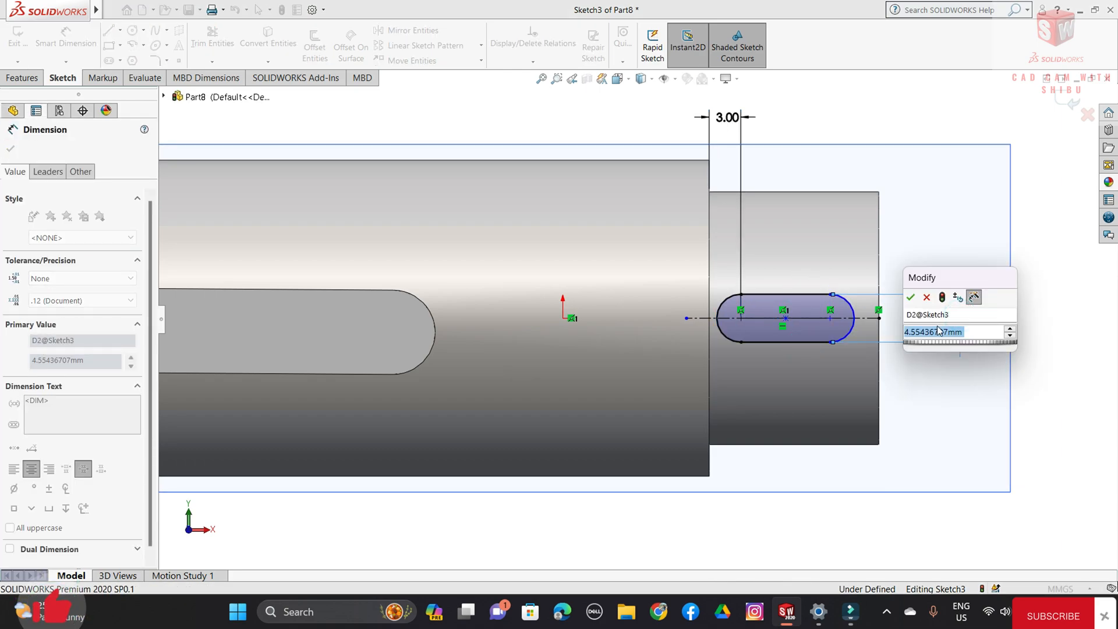
{"action": "type", "text": "8"}
{"action": "key", "text": "Return"}
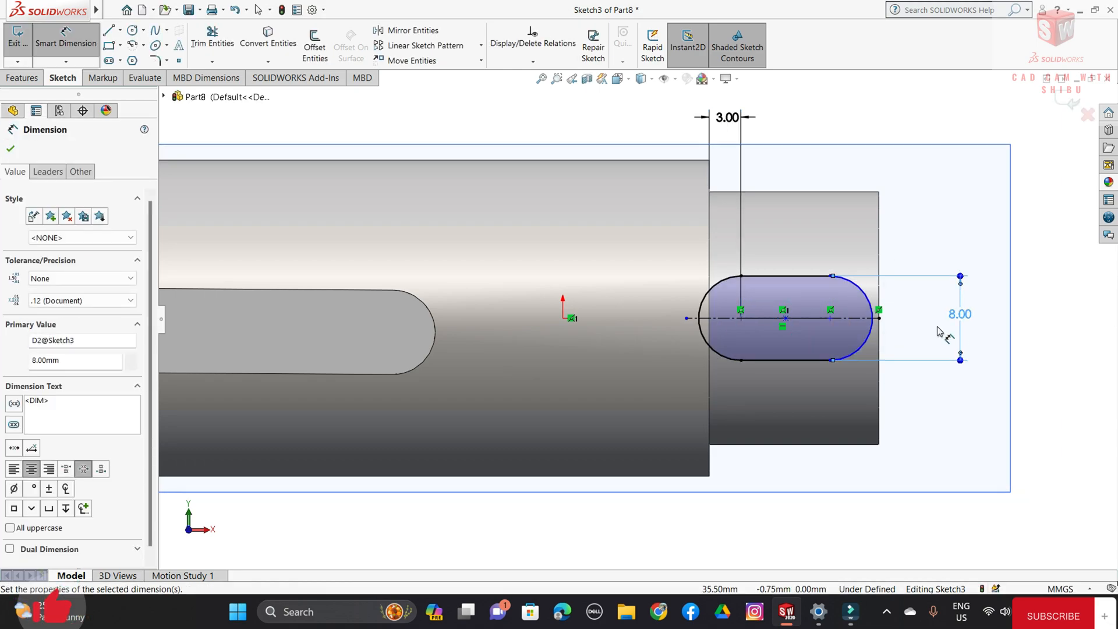
{"action": "double_click", "coordinate": [727, 117]}
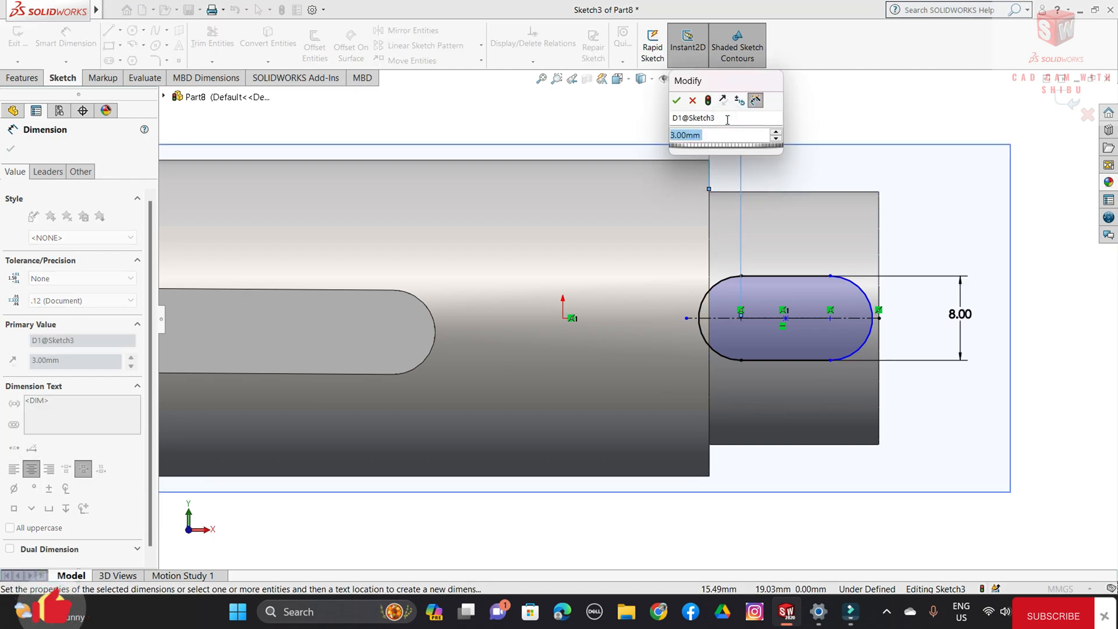
{"action": "type", "text": "4"}
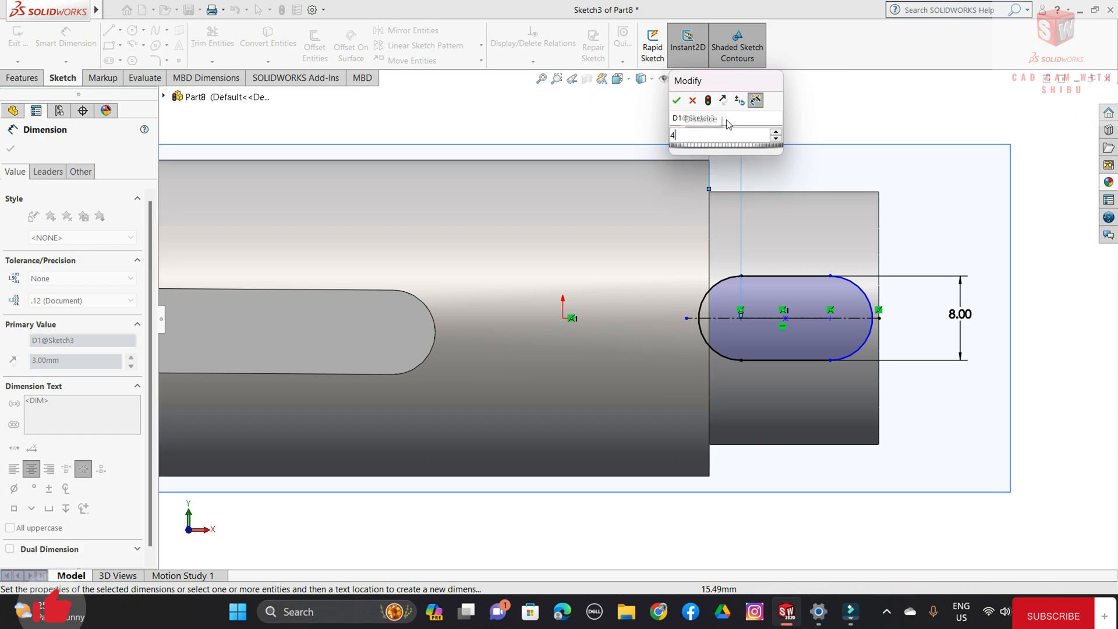
{"action": "key", "text": "Return"}
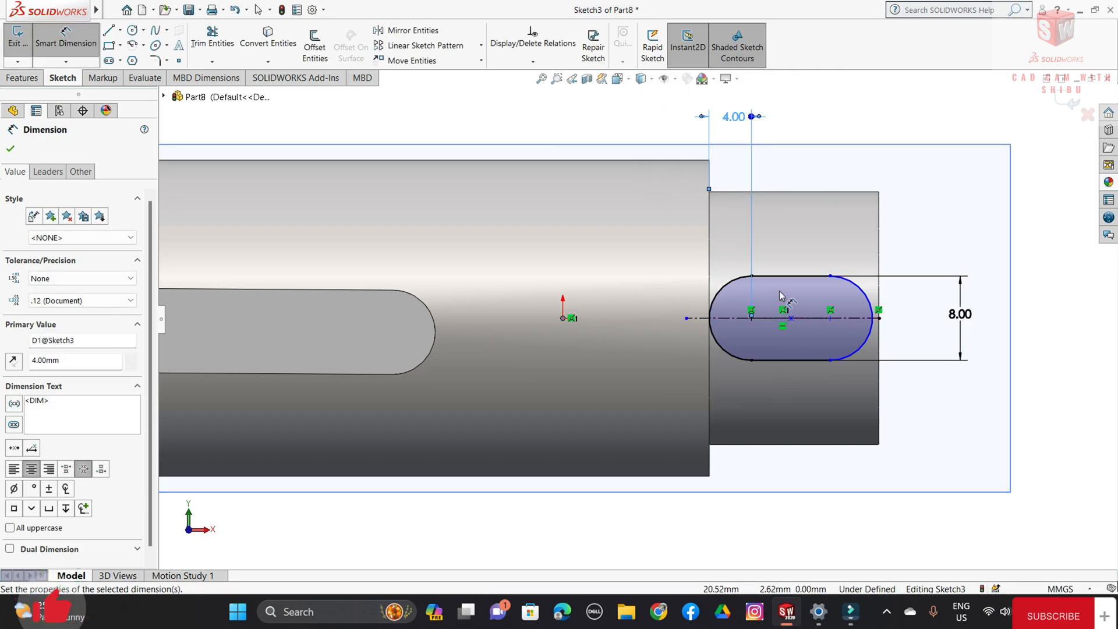
Dimension the distance between the stepped-end slot's arc centers as 5 mm.
{"action": "left_click", "coordinate": [752, 320]}
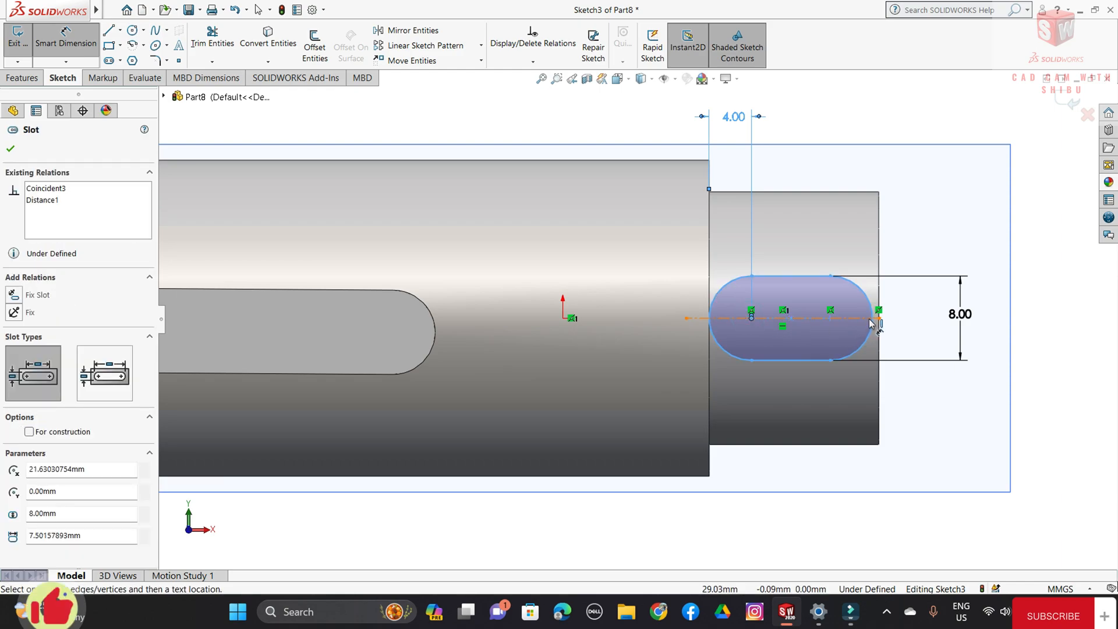
{"action": "left_click", "coordinate": [830, 318]}
{"action": "left_click", "coordinate": [844, 99]}
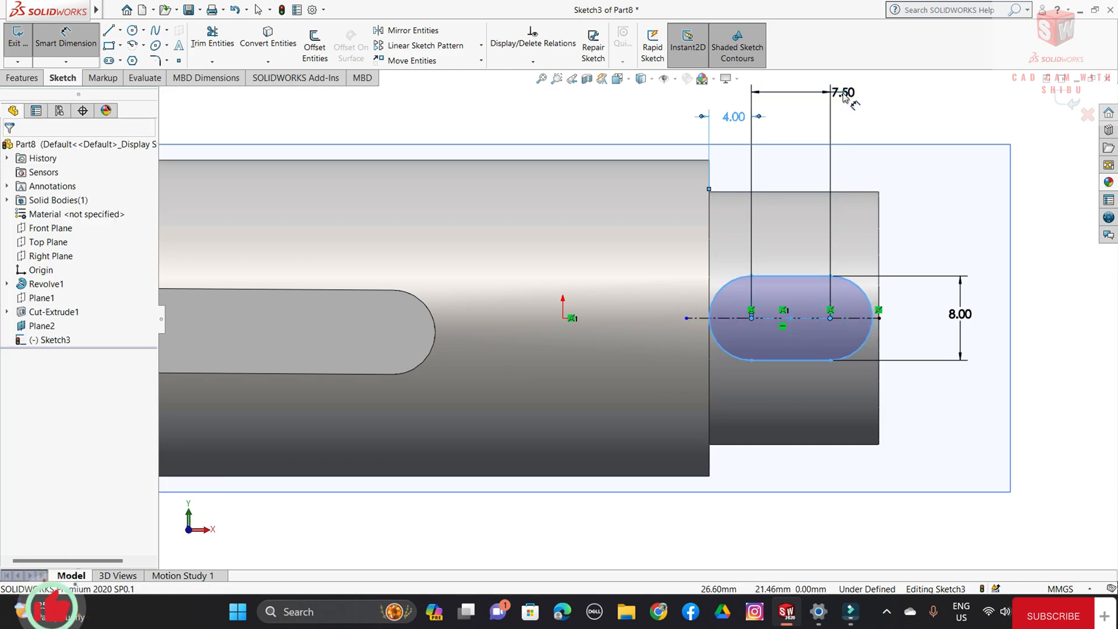
{"action": "type", "text": "5"}
{"action": "key", "text": "Return"}
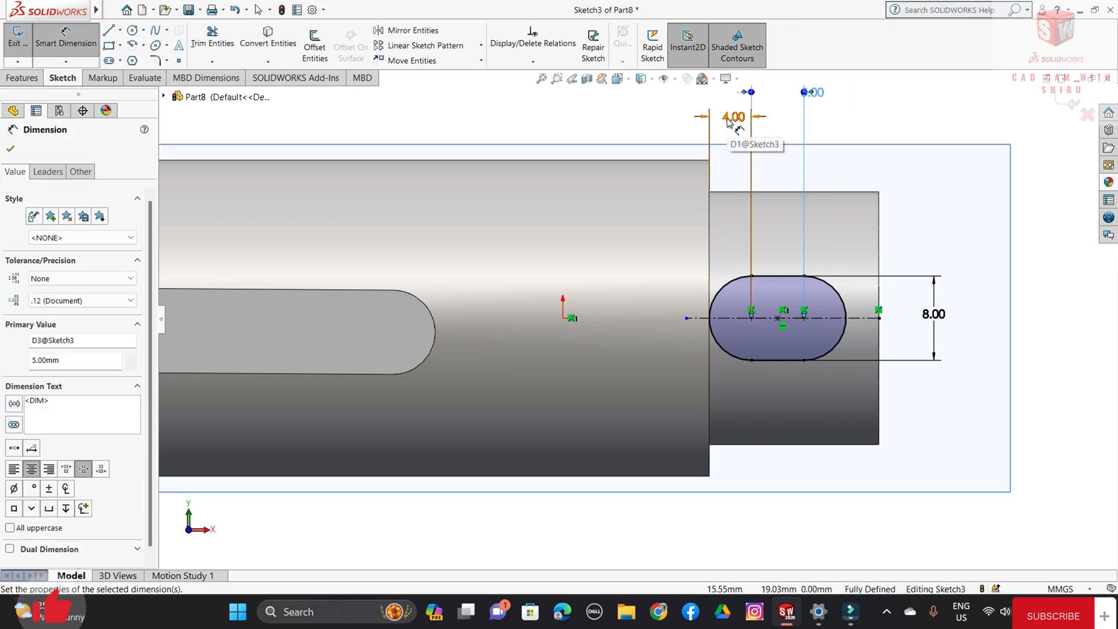
{"action": "mouse_move", "coordinate": [749, 396]}
{"action": "middle_mouse_down"}
{"action": "mouse_move", "coordinate": [730, 387]}
{"action": "mouse_move", "coordinate": [759, 389]}
{"action": "middle_mouse_up"}
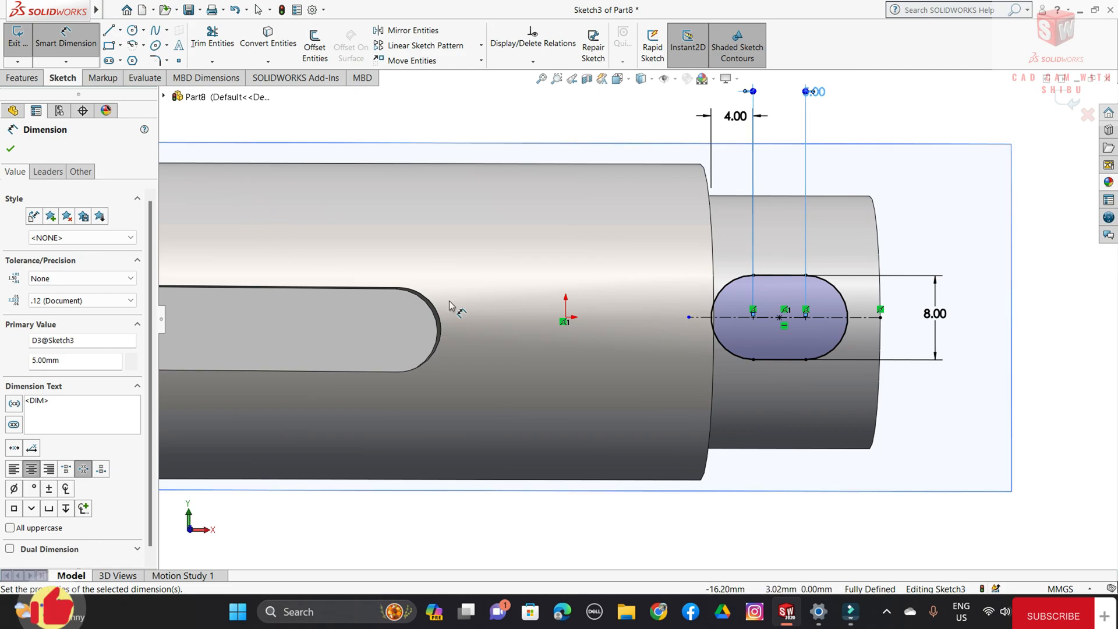
Finish dimensioning the stepped-end slot and cut it into the shaft as a blind Extruded Cut 4 mm deep.
{"action": "key", "text": "z"}
{"action": "key", "text": "z"}
{"action": "key", "text": "z"}
{"action": "key", "text": "z"}
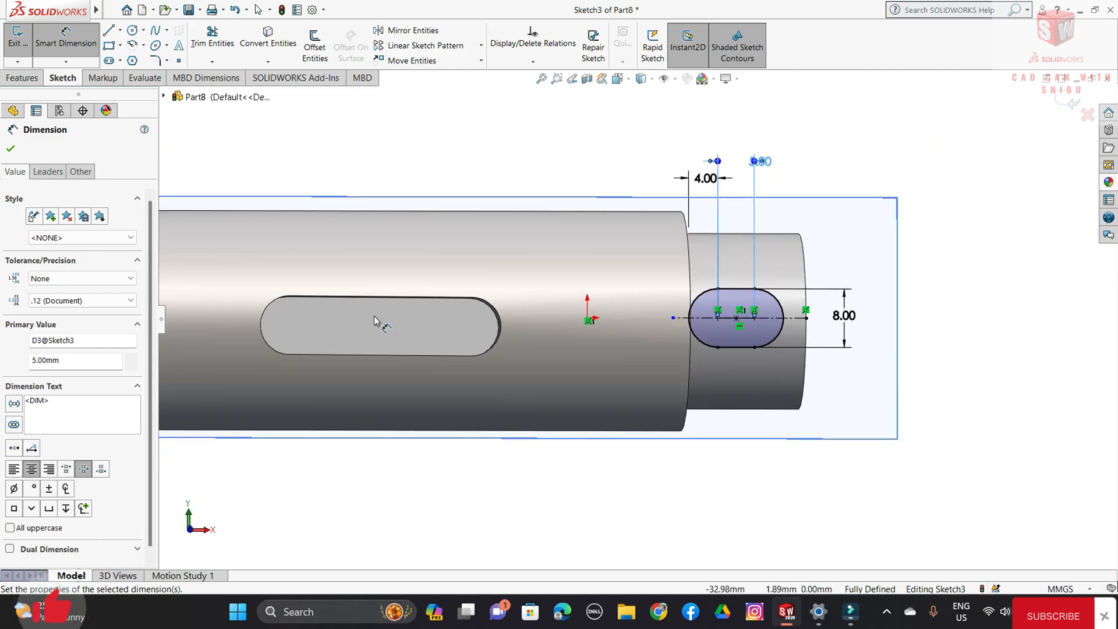
{"action": "left_click", "coordinate": [11, 148]}
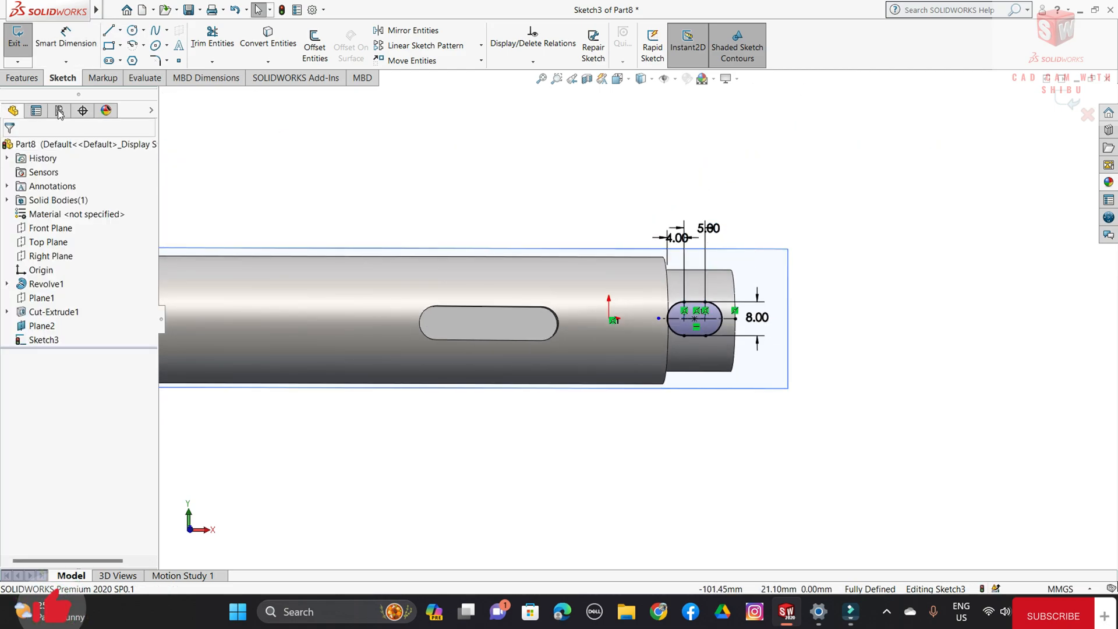
{"action": "left_click", "coordinate": [15, 80]}
{"action": "left_click", "coordinate": [201, 46]}
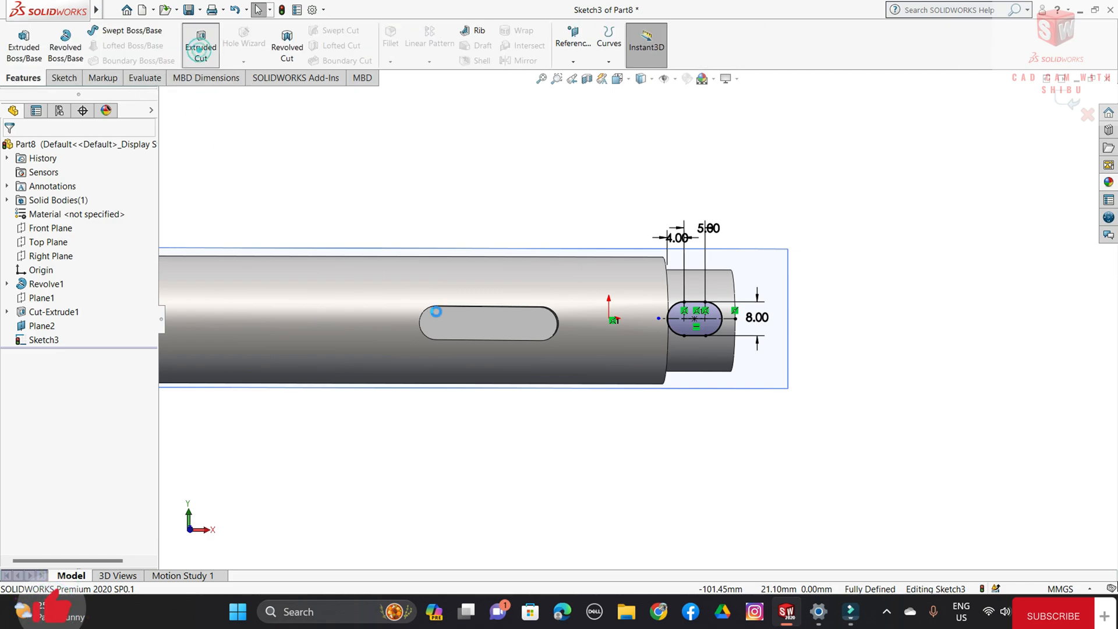
{"action": "middle_click_drag", "start_coordinate": [735, 415], "coordinate": [696, 167]}
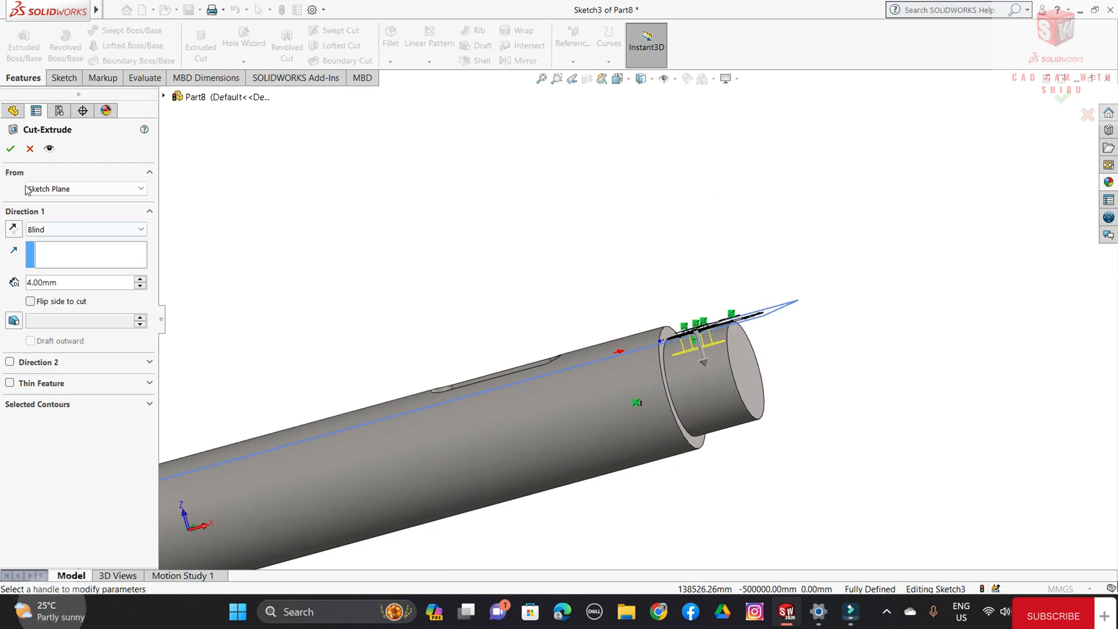
{"action": "left_click", "coordinate": [11, 148]}
Hide the reference plane used for the stepped-end slot's sketch.
{"action": "key", "text": "f"}
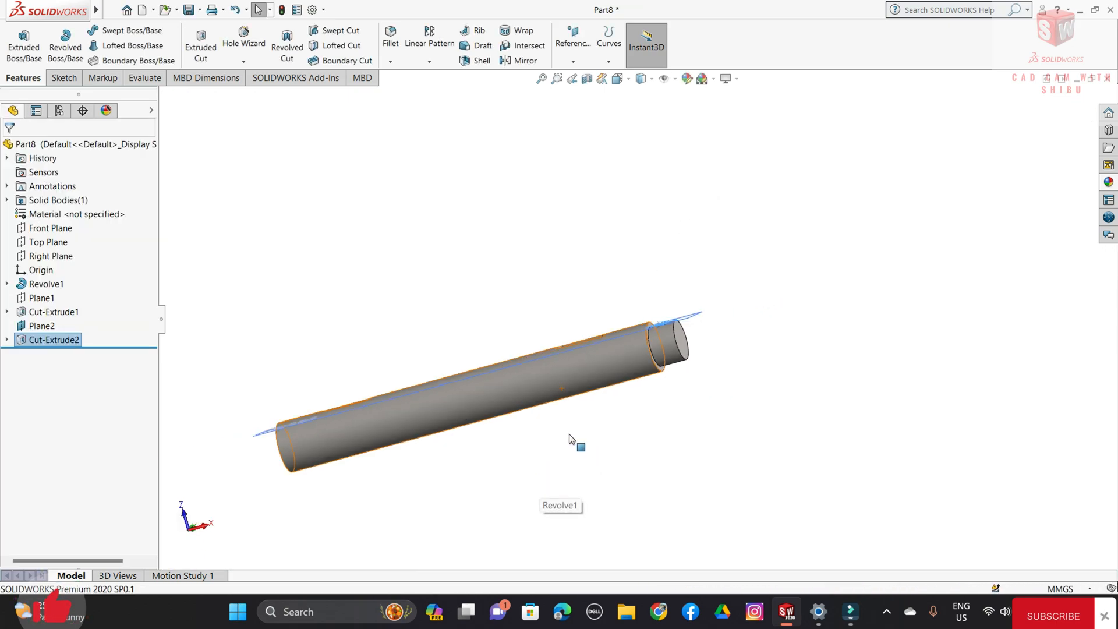
{"action": "middle_click_drag", "start_coordinate": [656, 322], "coordinate": [692, 546]}
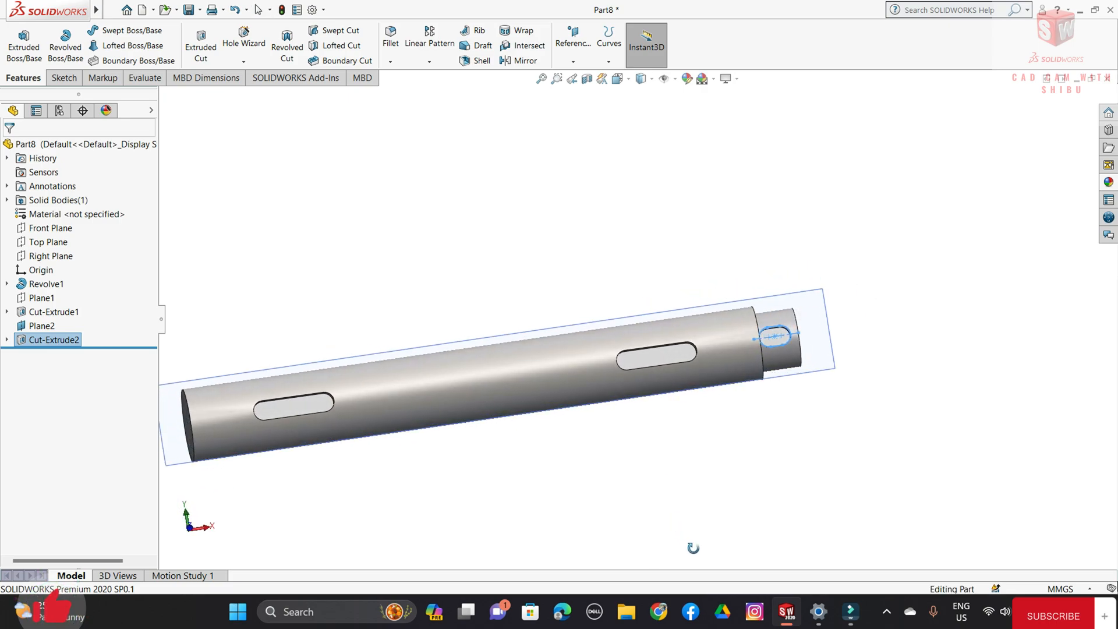
{"action": "right_click", "coordinate": [818, 376]}
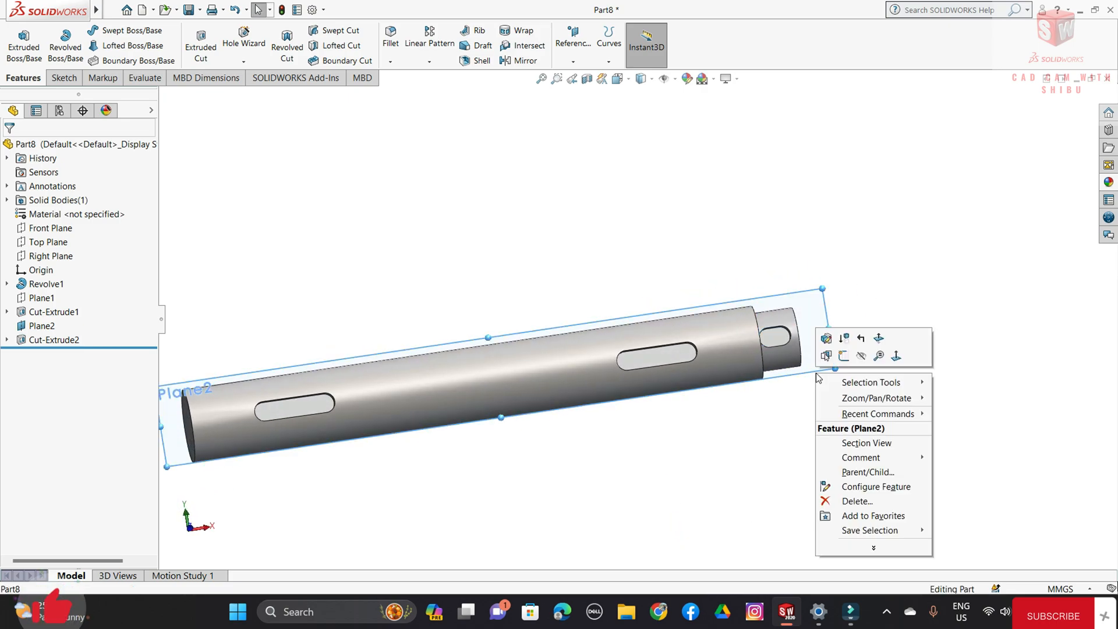
{"action": "left_click", "coordinate": [849, 355]}
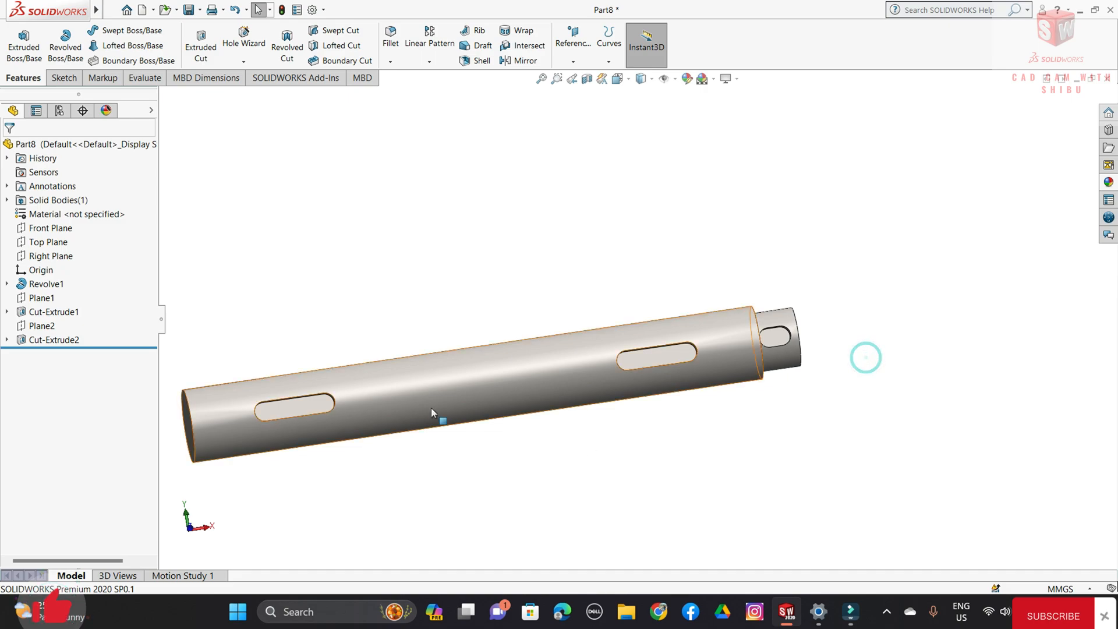
Chamfer the circular edge of the shaft body's plain end 1 mm at 45 degrees.
{"action": "key", "text": "f"}
{"action": "middle_click_drag", "start_coordinate": [424, 413], "coordinate": [916, 334]}
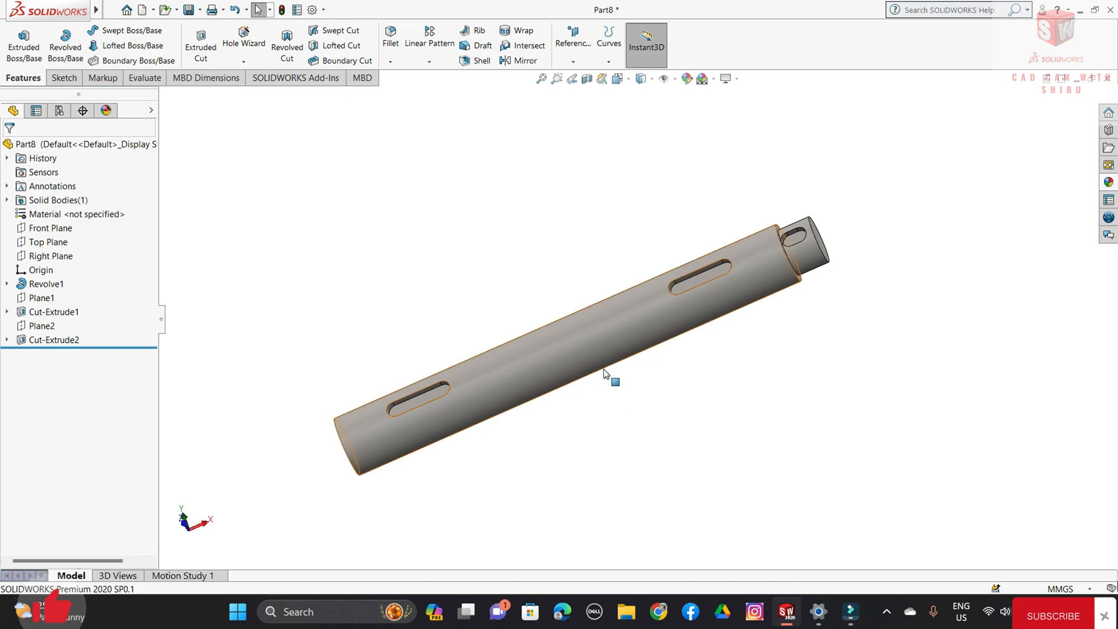
{"action": "middle_click_drag", "start_coordinate": [451, 479], "coordinate": [487, 445]}
{"action": "scroll", "coordinate": [445, 449], "scroll_direction": "down", "scroll_amount": 5}
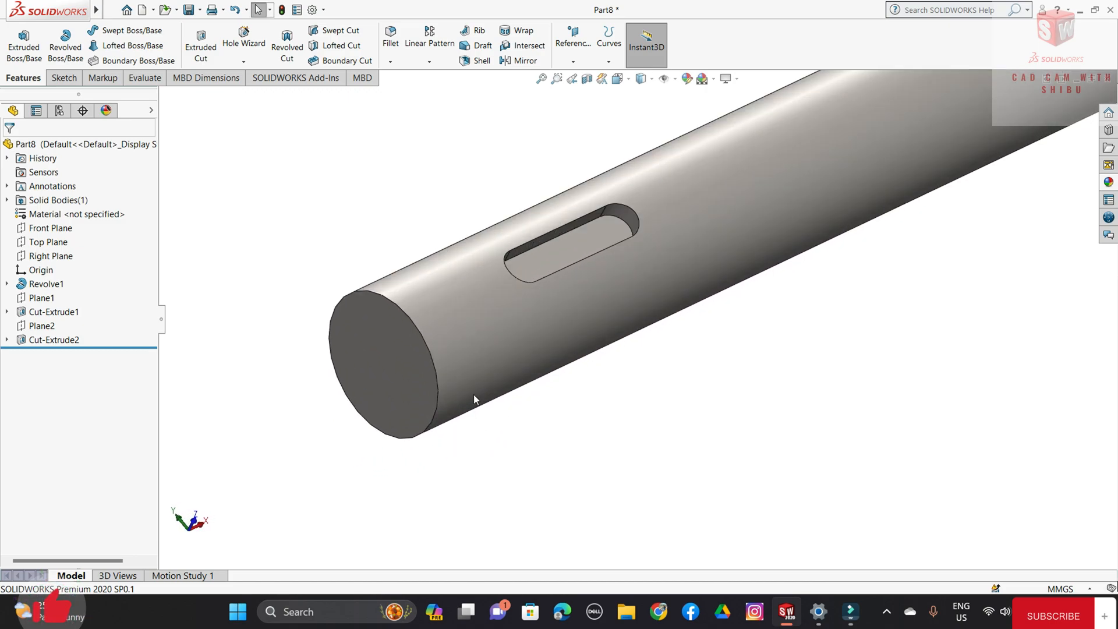
{"action": "left_click", "coordinate": [391, 62]}
{"action": "left_click", "coordinate": [413, 89]}
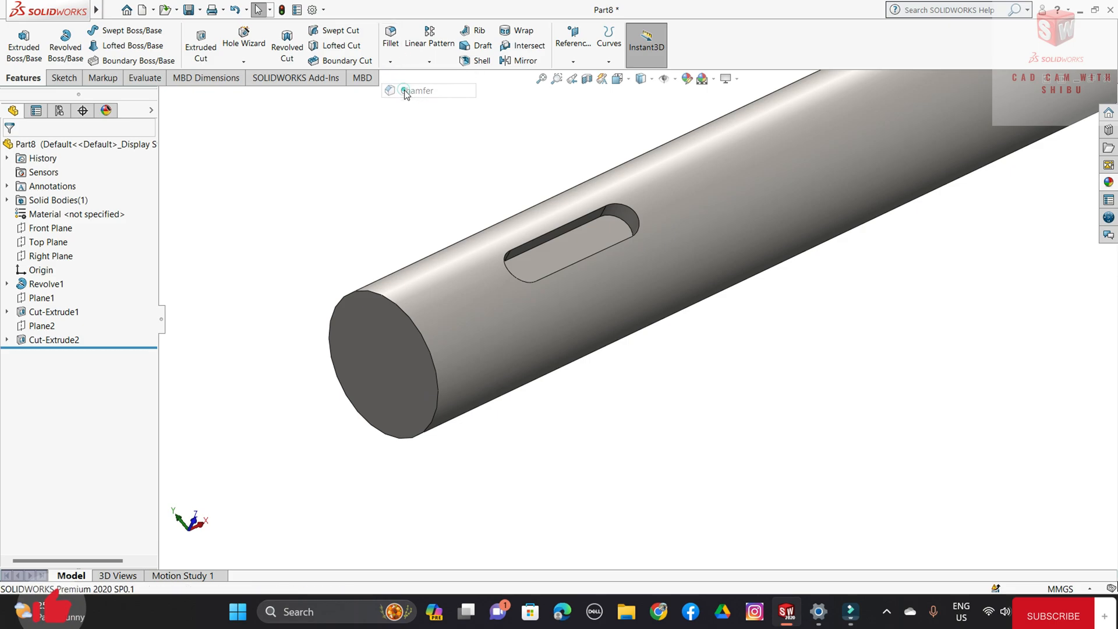
{"action": "left_click", "coordinate": [426, 347]}
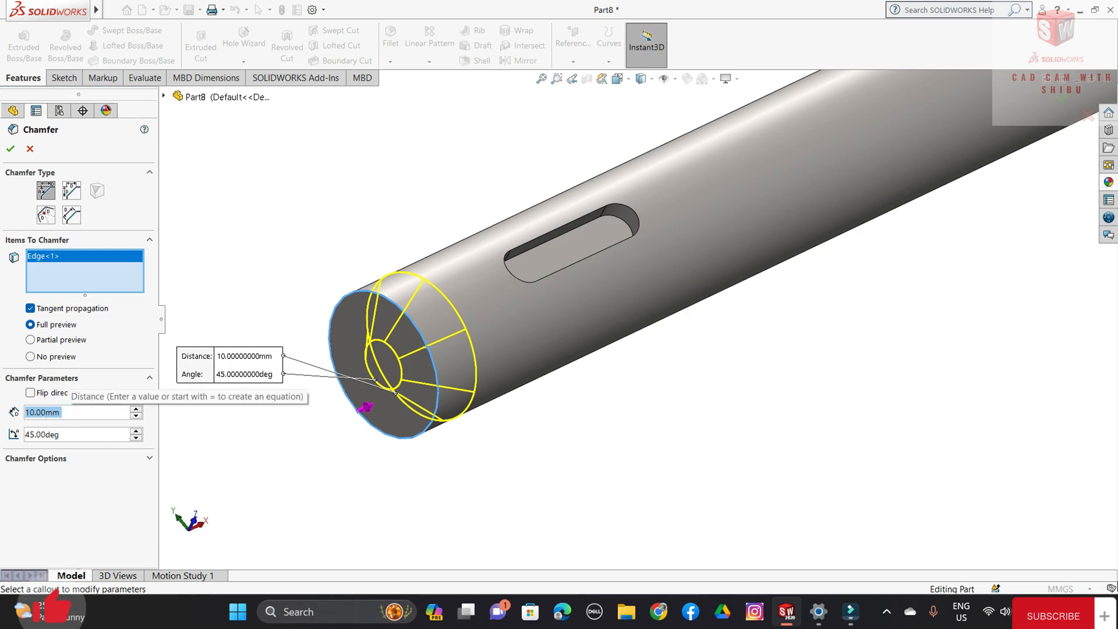
{"action": "type", "text": "2"}
{"action": "key", "text": "Return"}
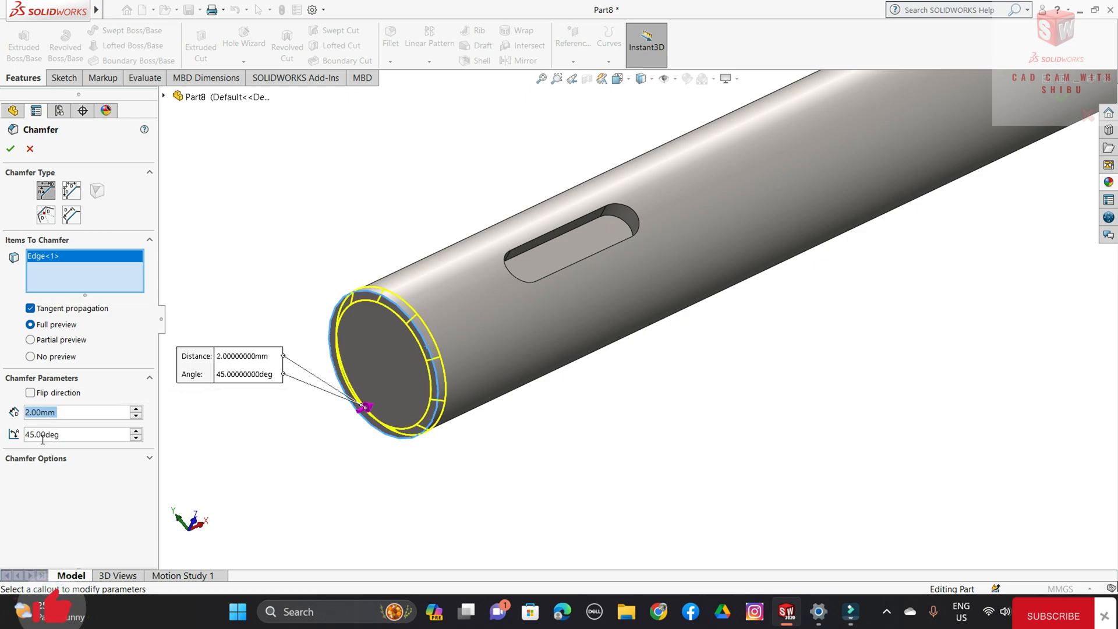
{"action": "type", "text": "1"}
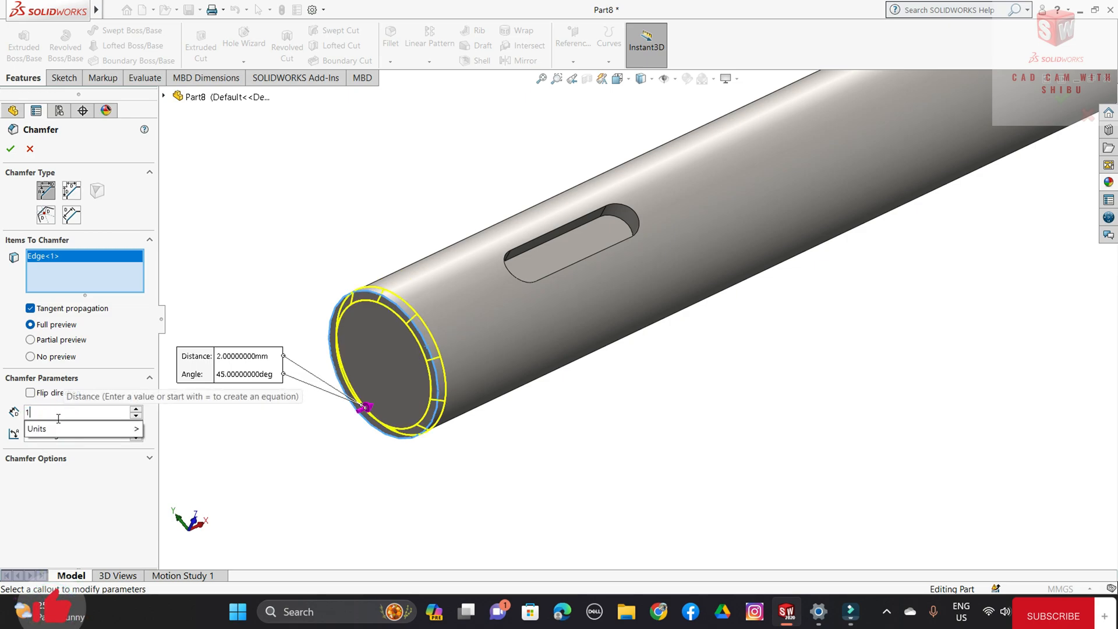
{"action": "key", "text": "Return"}
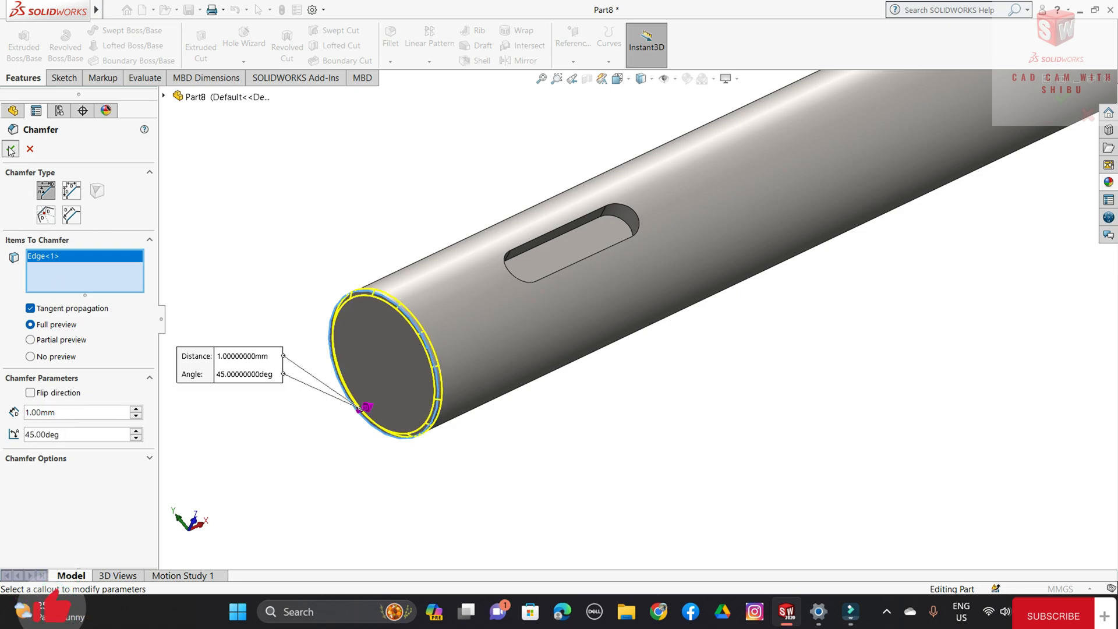
{"action": "left_click", "coordinate": [9, 149]}
Chamfer the outer circular edge of the stepped end's face 1 mm at 45 degrees.
{"action": "scroll", "coordinate": [815, 291], "scroll_direction": "up", "scroll_amount": 5}
{"action": "middle_click_drag", "start_coordinate": [868, 249], "coordinate": [757, 279]}
{"action": "scroll", "coordinate": [749, 282], "scroll_direction": "down", "scroll_amount": 5}
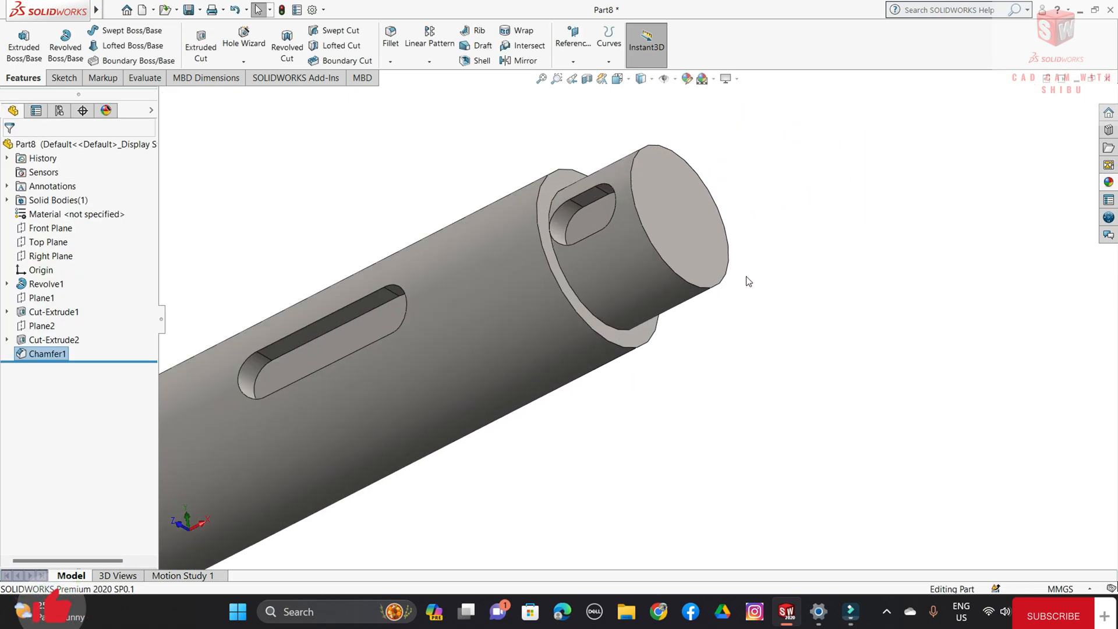
{"action": "left_click", "coordinate": [690, 278]}
{"action": "left_click", "coordinate": [390, 62]}
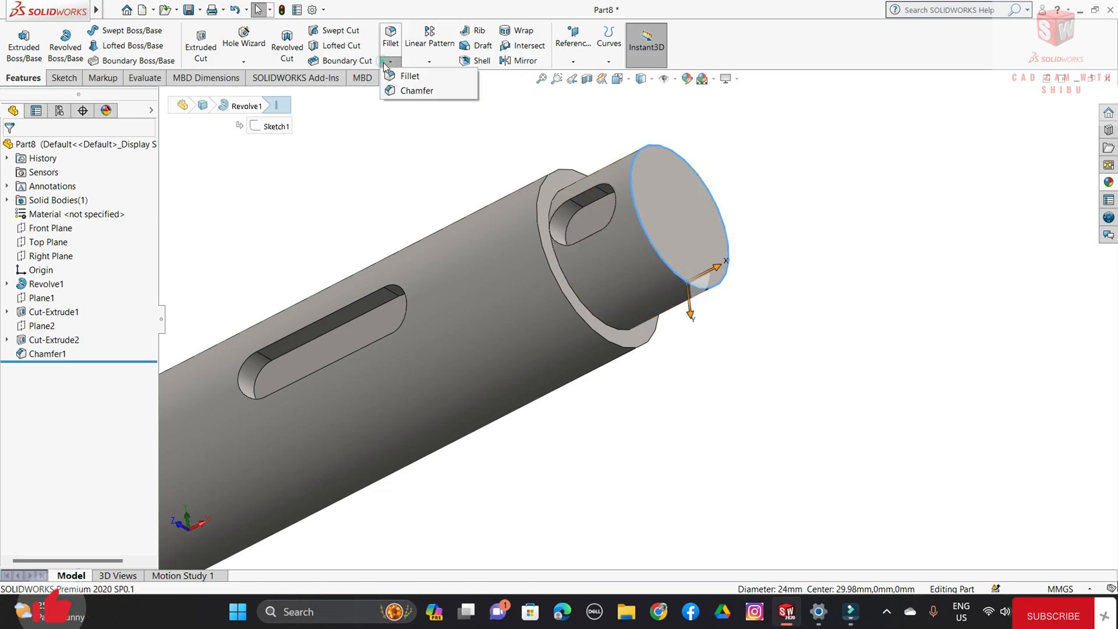
{"action": "left_click", "coordinate": [417, 90]}
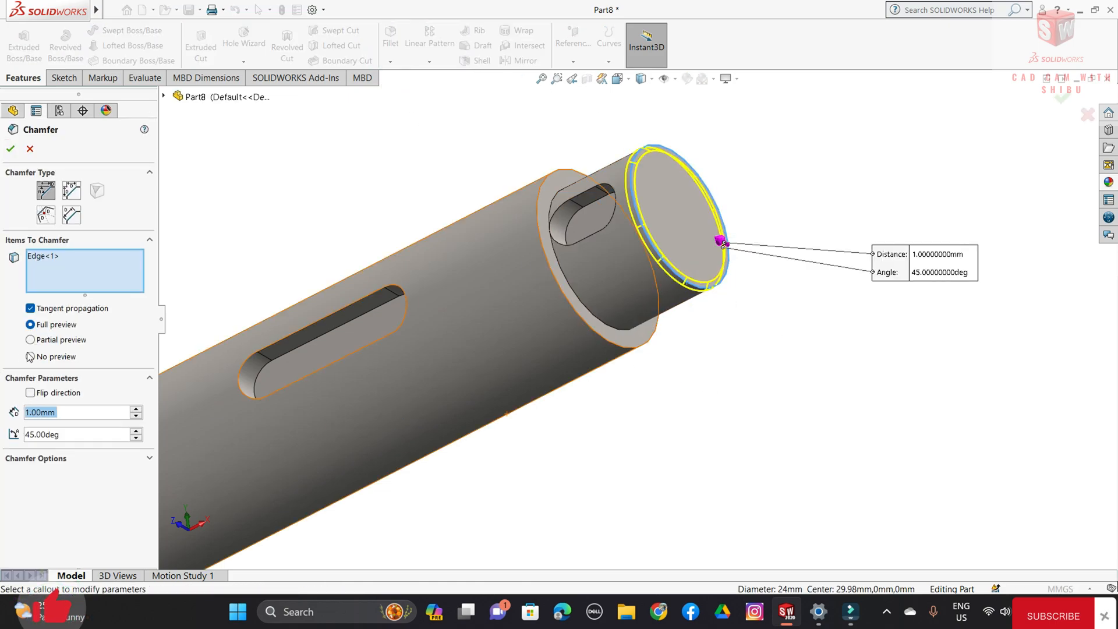
{"action": "key", "text": "Return"}
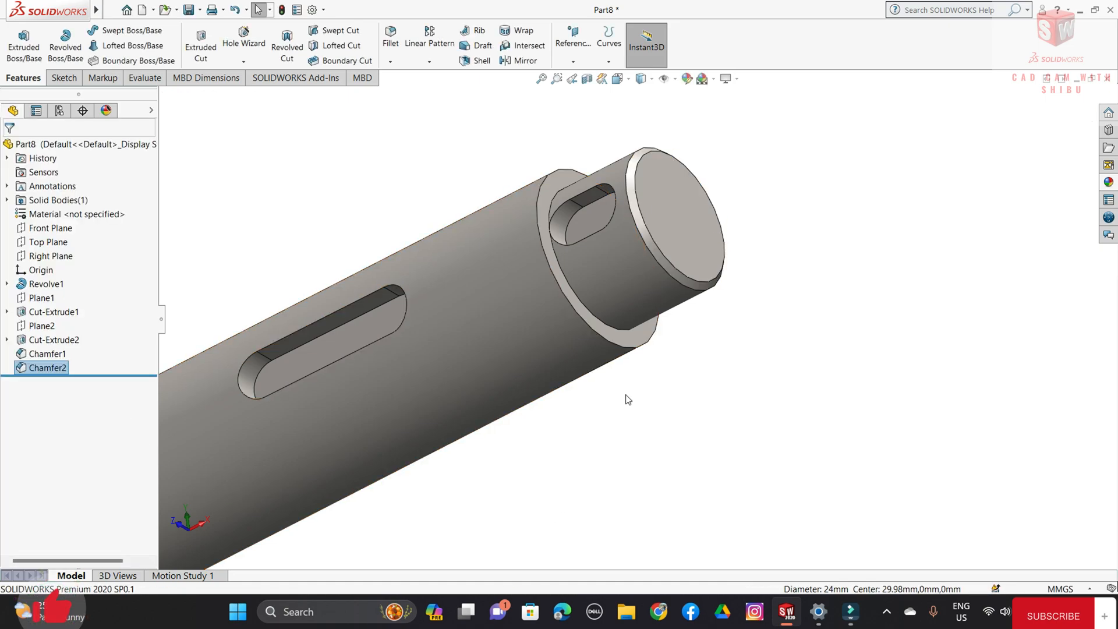
Chamfer the body's outer edge at the shoulder next to the stepped end 0.5 mm at 45 degrees.
{"action": "left_click", "coordinate": [606, 343]}
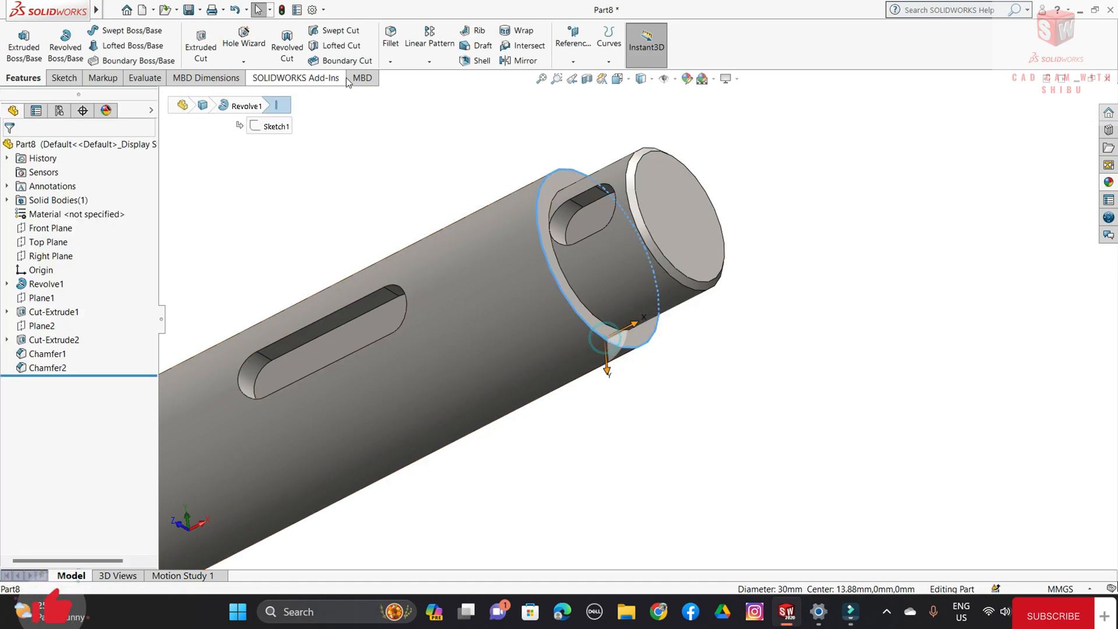
{"action": "left_click", "coordinate": [391, 60]}
{"action": "left_click", "coordinate": [406, 90]}
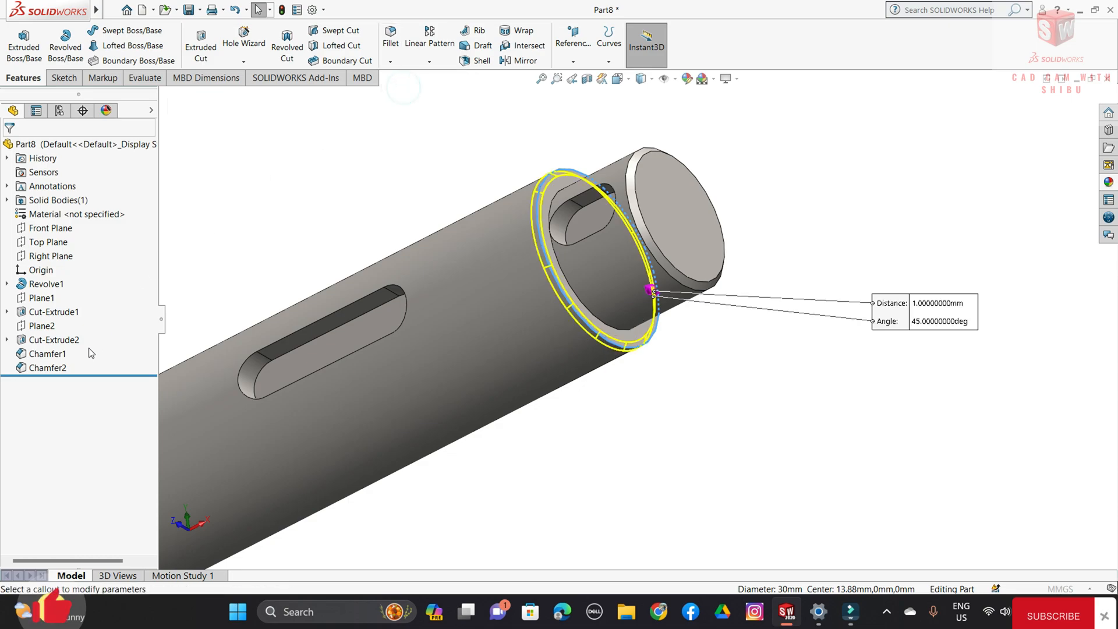
{"action": "type", "text": "0.5"}
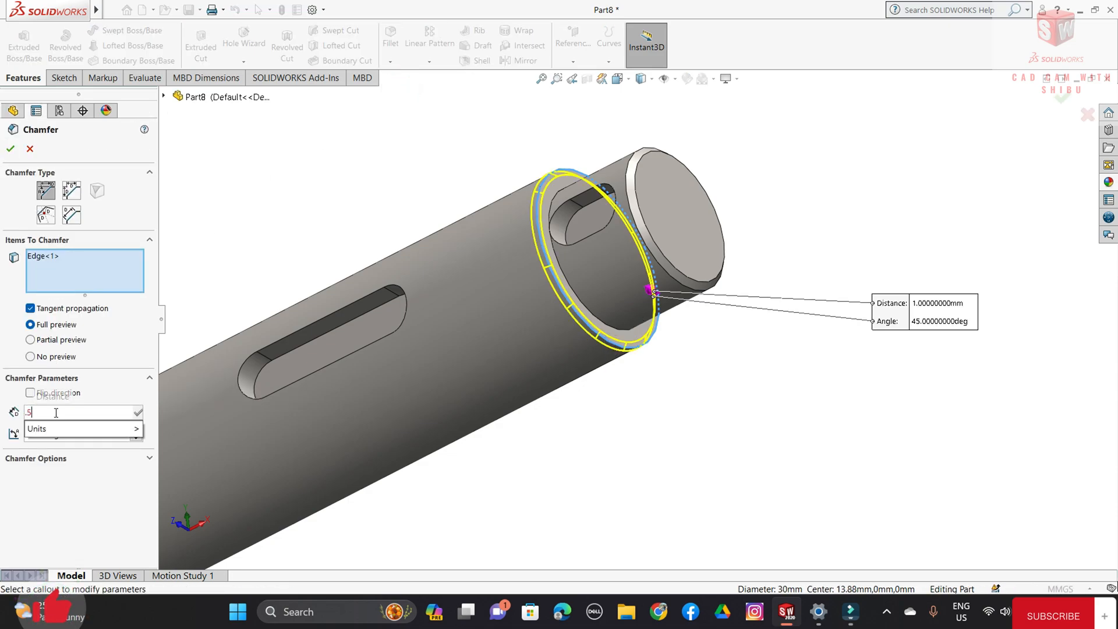
{"action": "key", "text": "Return"}
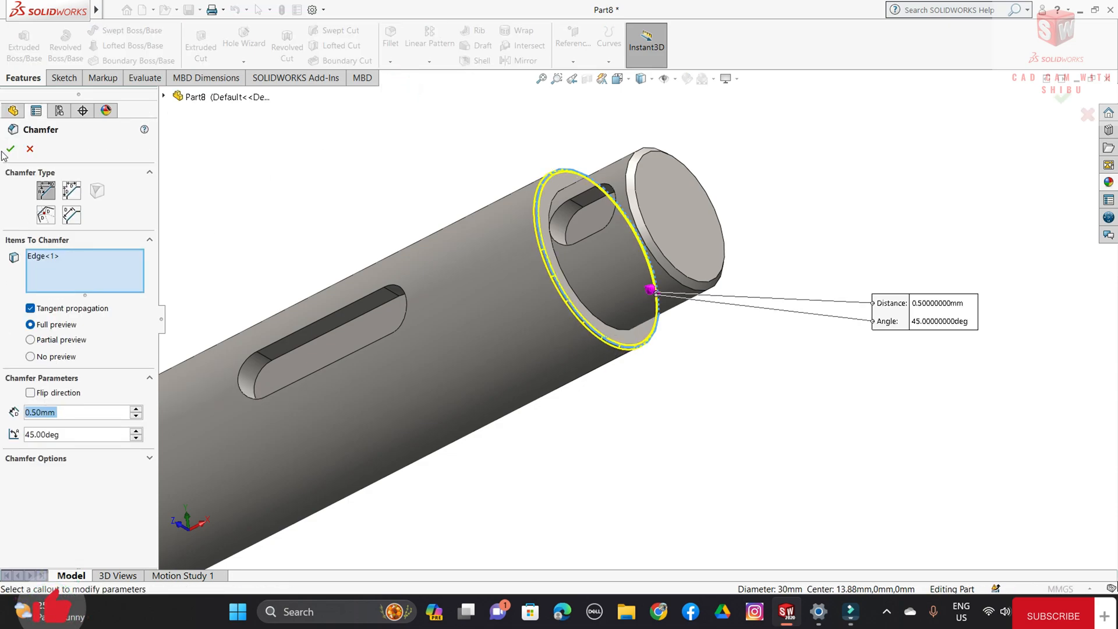
{"action": "left_click", "coordinate": [11, 148]}
{"action": "scroll", "coordinate": [527, 403], "scroll_direction": "up", "scroll_amount": 4}
{"action": "scroll", "coordinate": [440, 418], "scroll_direction": "down", "scroll_amount": 2}
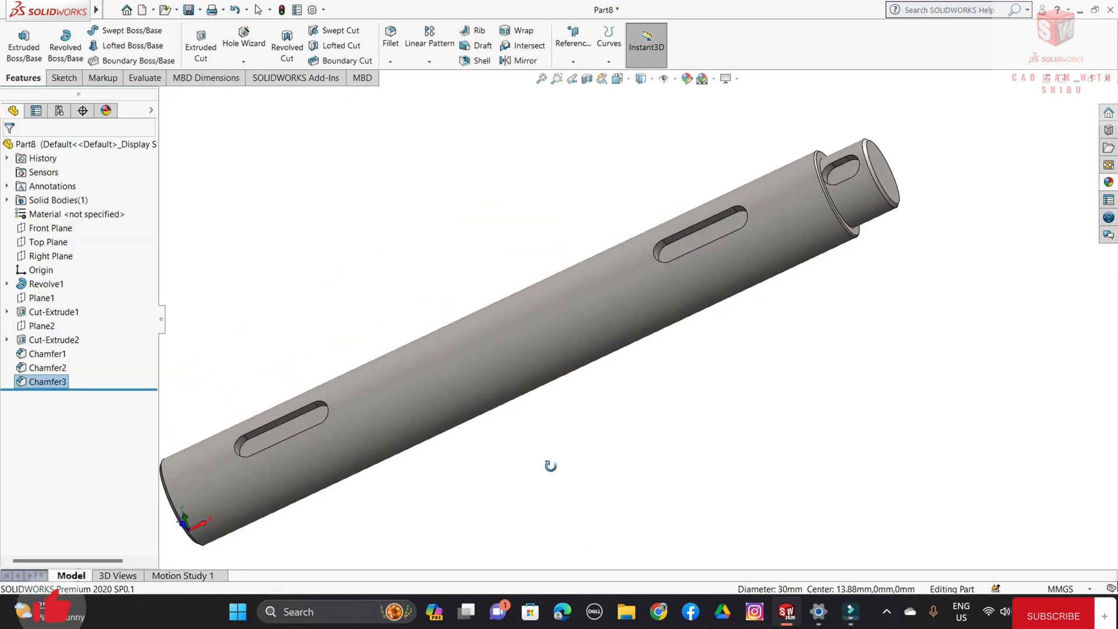